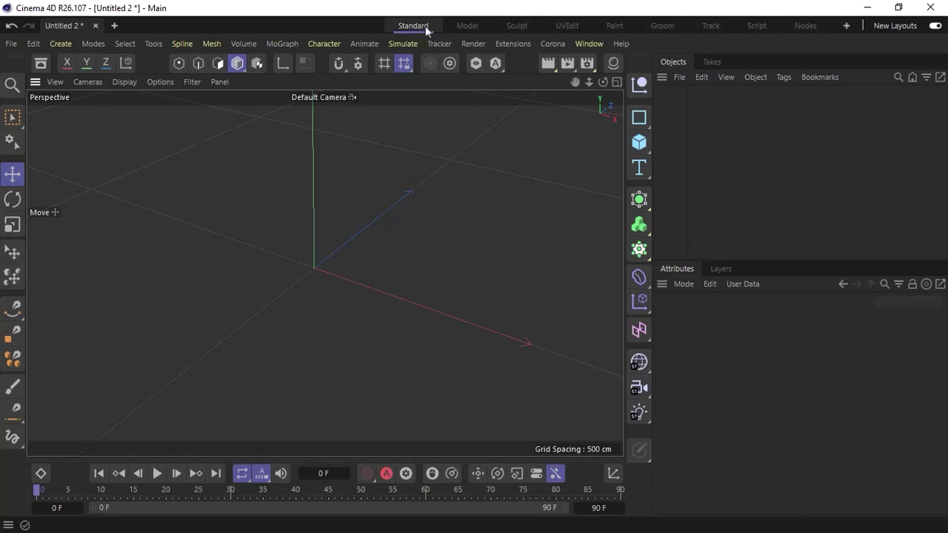
Preview the Model, Sculpt and UVEdit layouts and return to the Standard layout
click(464, 25)
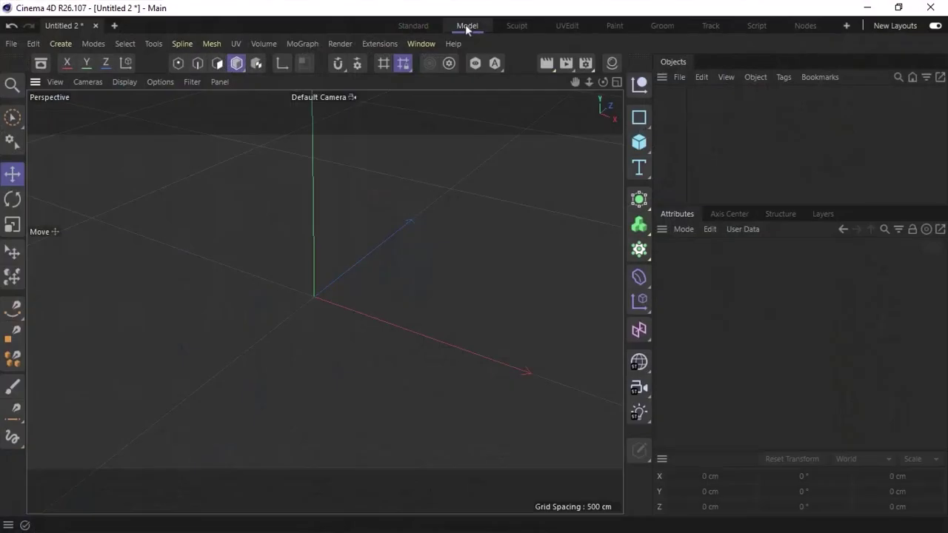
click(508, 25)
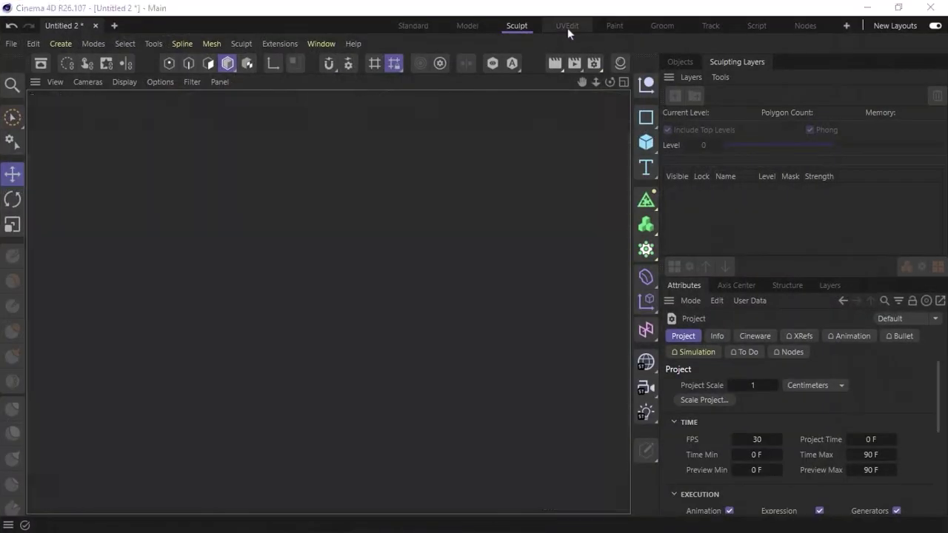
click(567, 25)
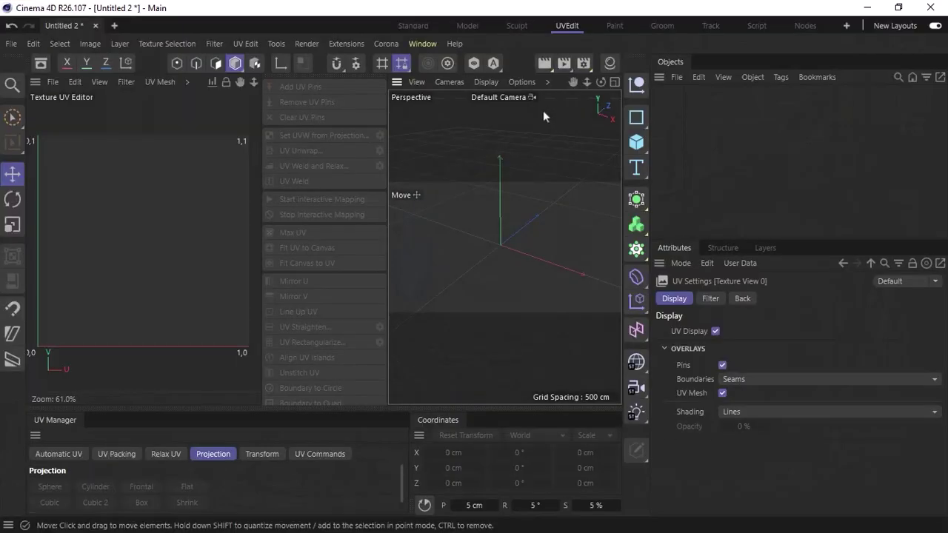
click(413, 25)
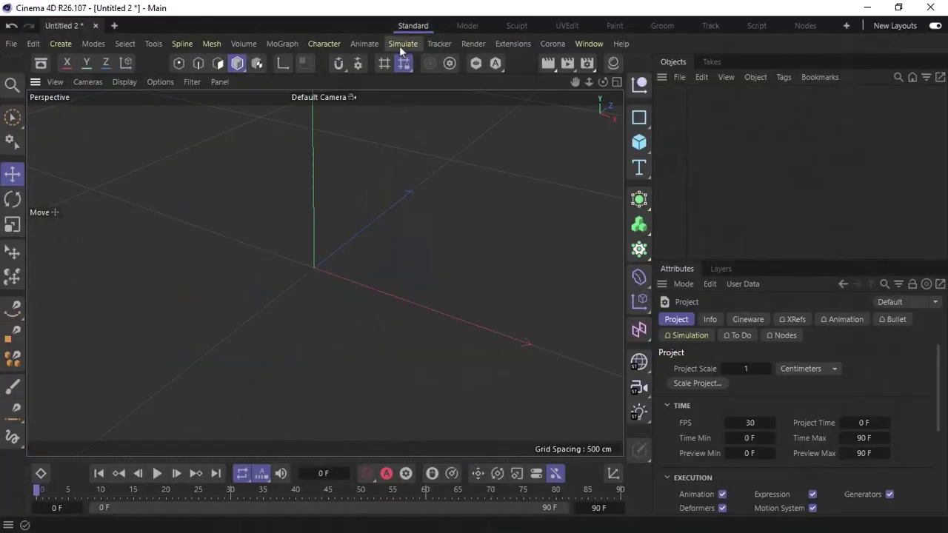
Examine the customization commands for loading, saving and locking interface layouts in the Standard layout
click(588, 43)
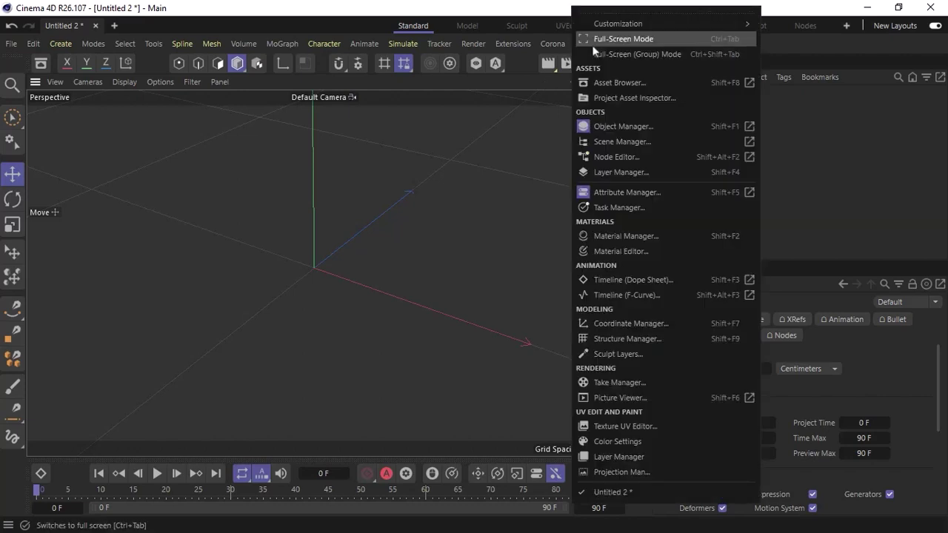
mouse_move(650, 25)
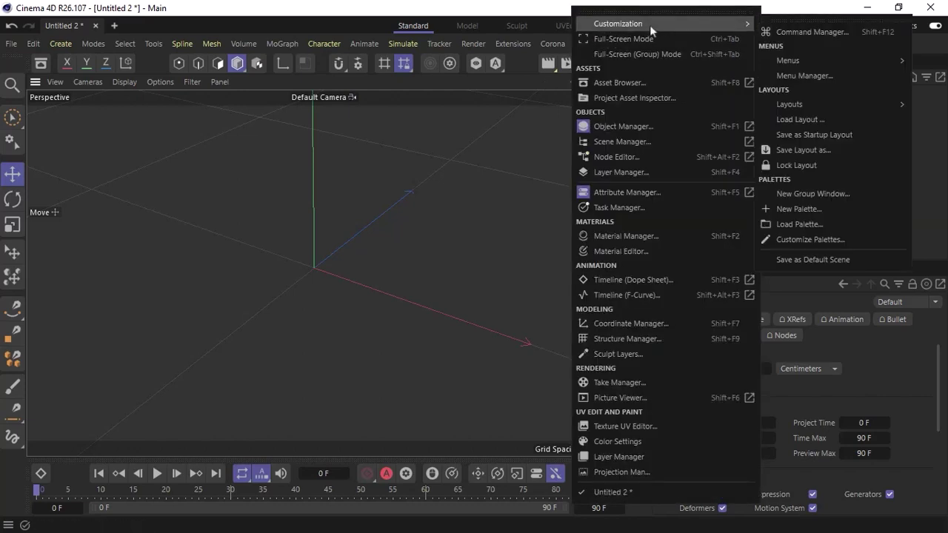
mouse_move(810, 101)
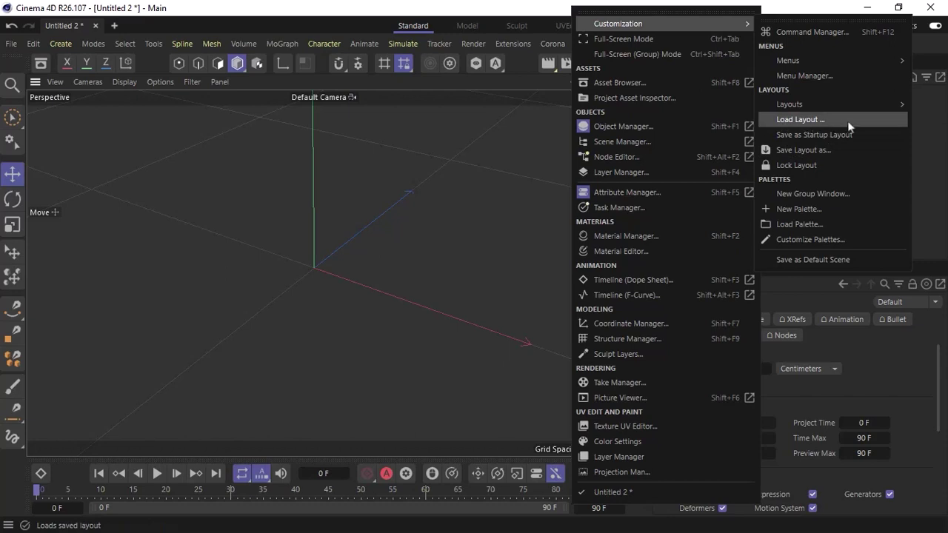
click(528, 132)
Check the Save as Startup Layout option while in the UVEdit layout, leave it unapplied and return to the Standard layout
click(466, 25)
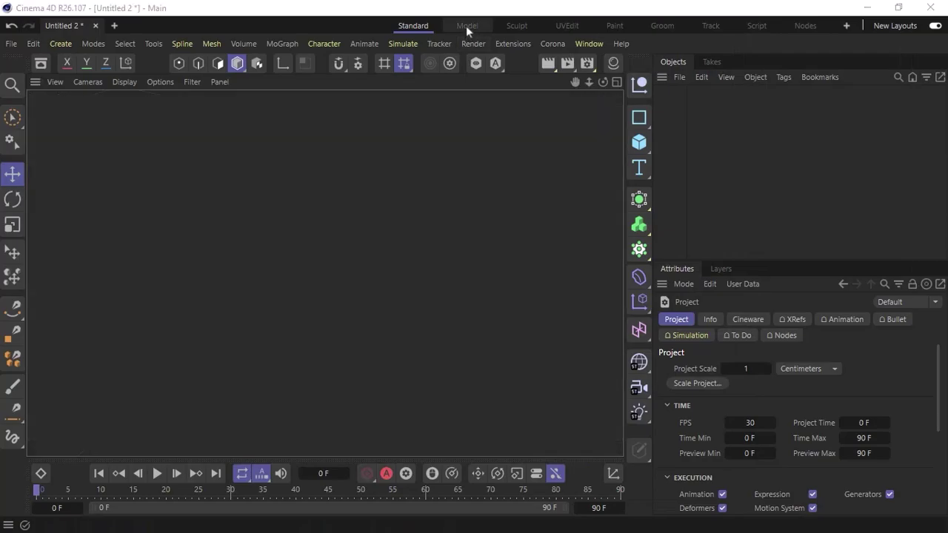
click(565, 25)
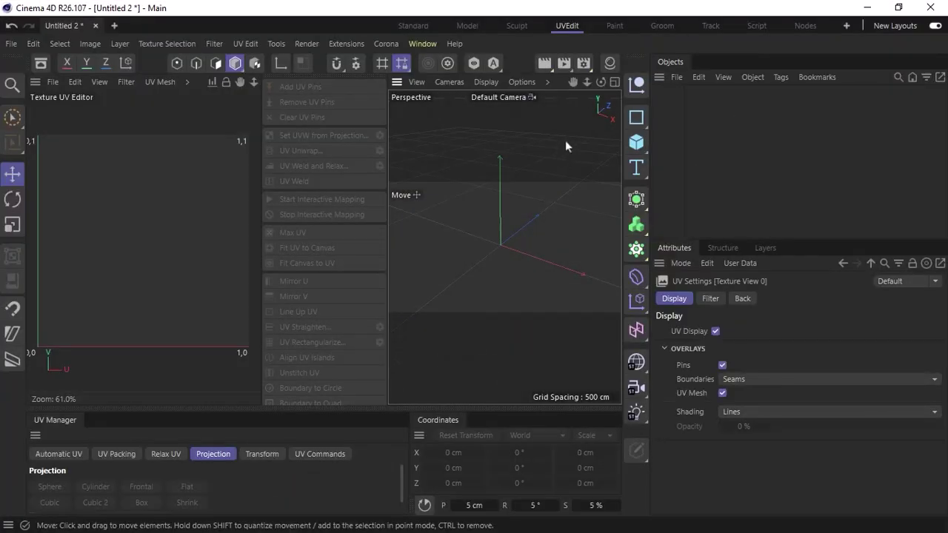
click(423, 44)
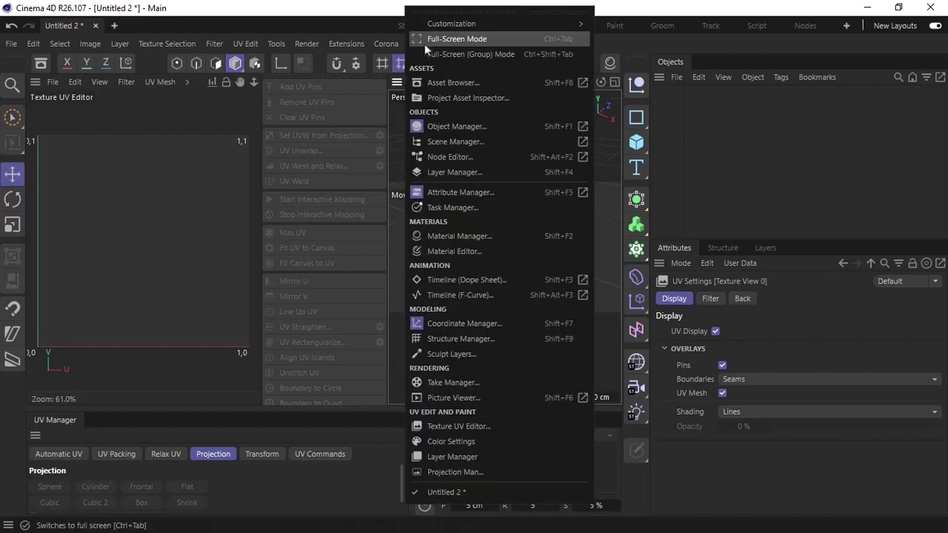
mouse_move(518, 26)
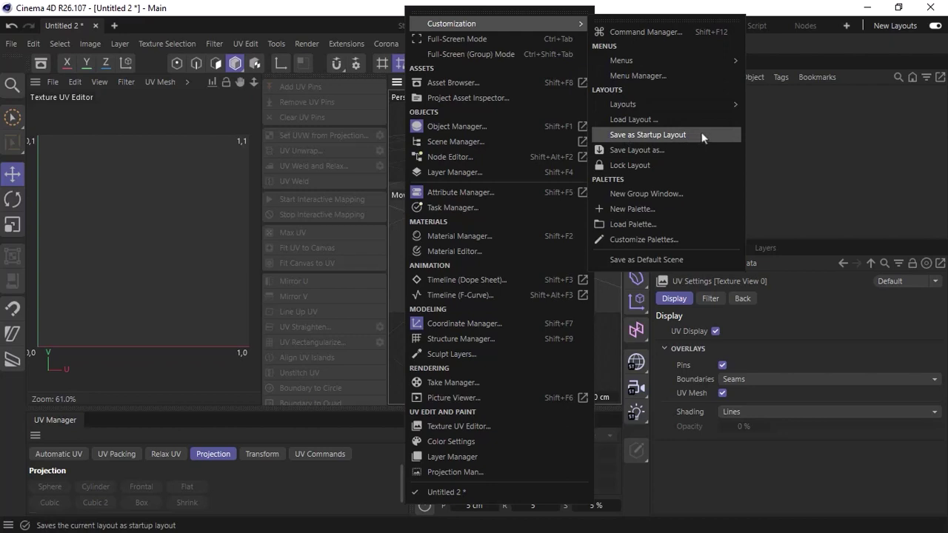
click(781, 132)
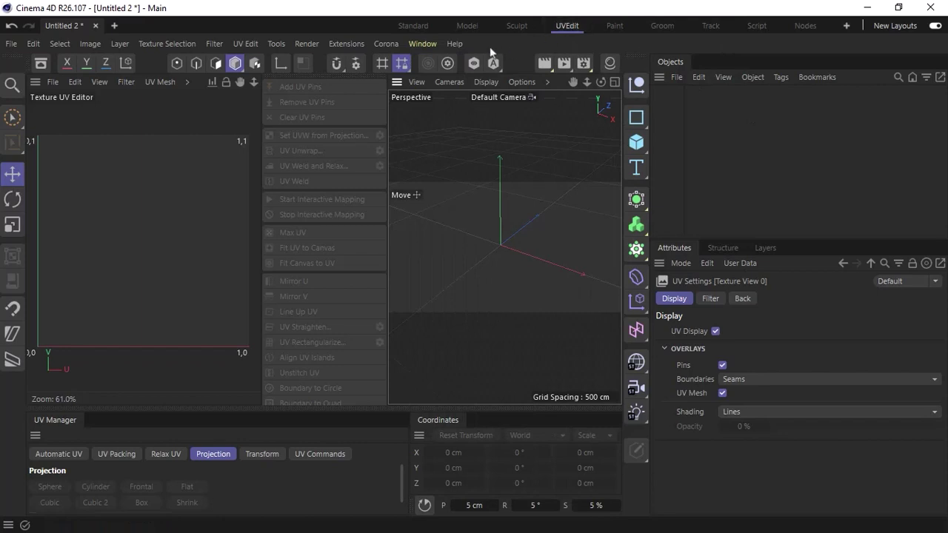
click(415, 25)
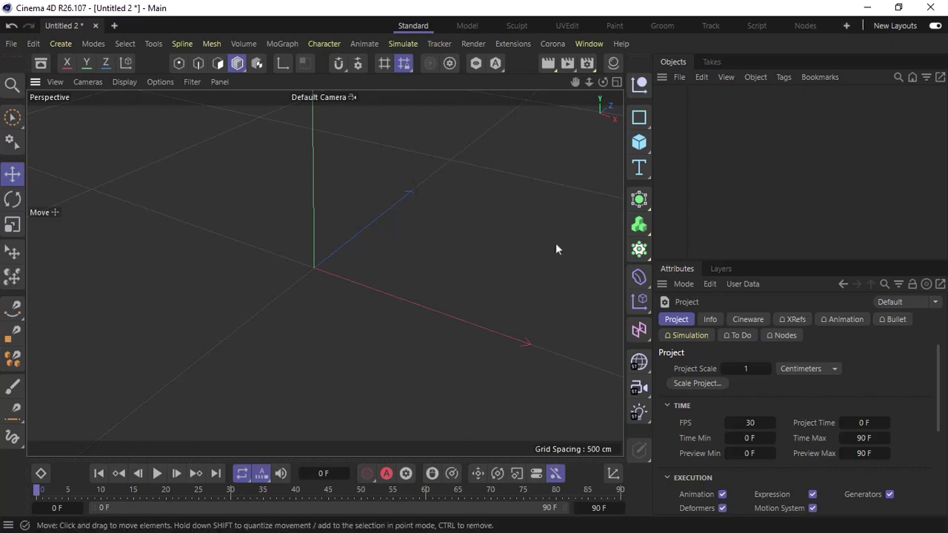
Compare the old Standard layout with the new one by switching New Layouts off and back on, ending in the new Standard layout
click(936, 27)
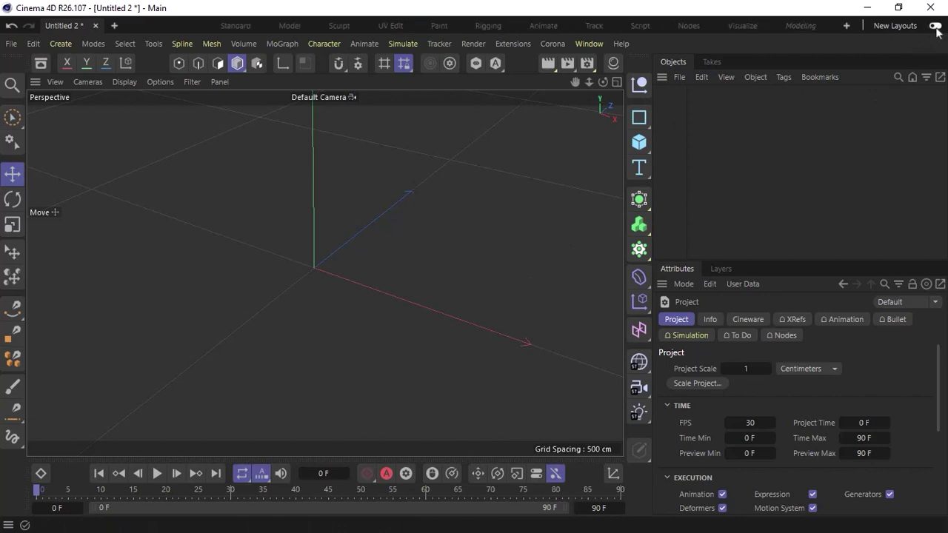
click(238, 29)
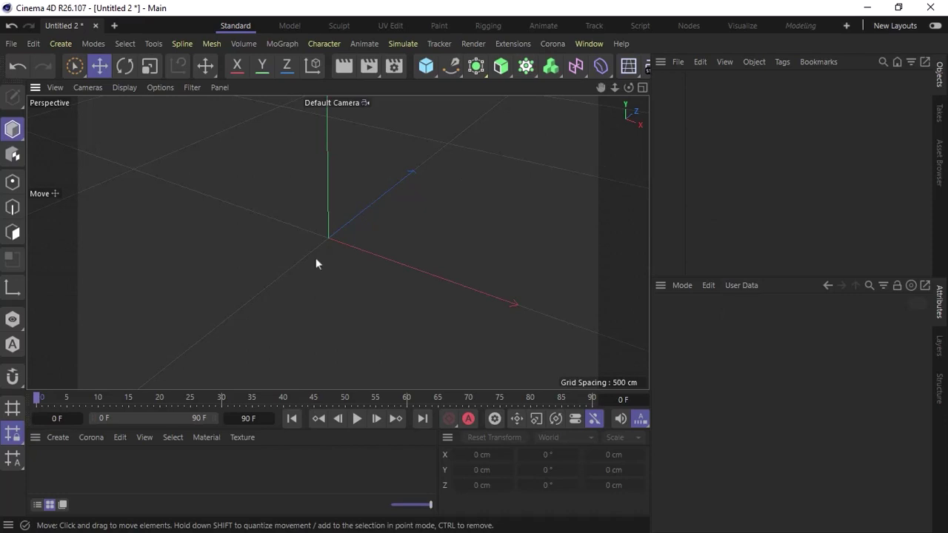
click(936, 28)
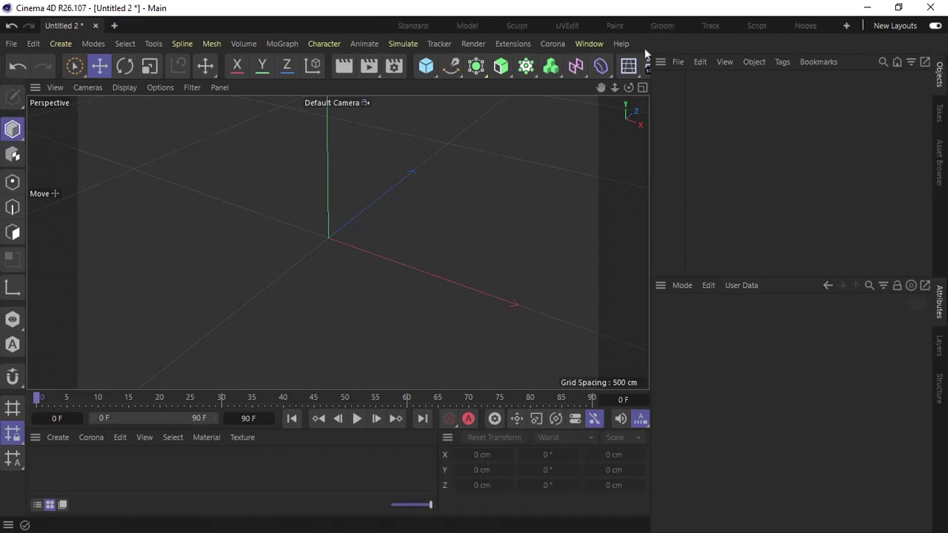
click(413, 25)
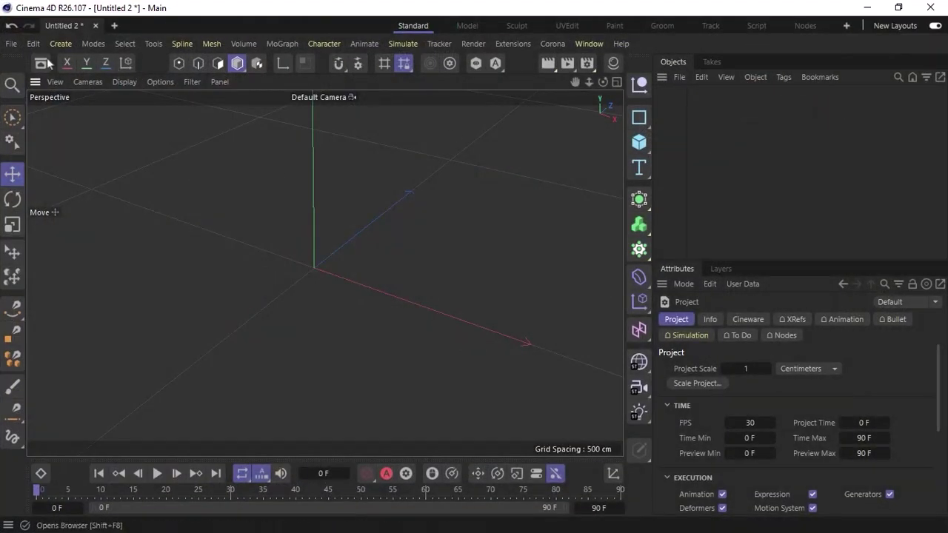
Look through the main commands, examining the project saving options, export formats, and undo, project settings and preferences entries
click(11, 44)
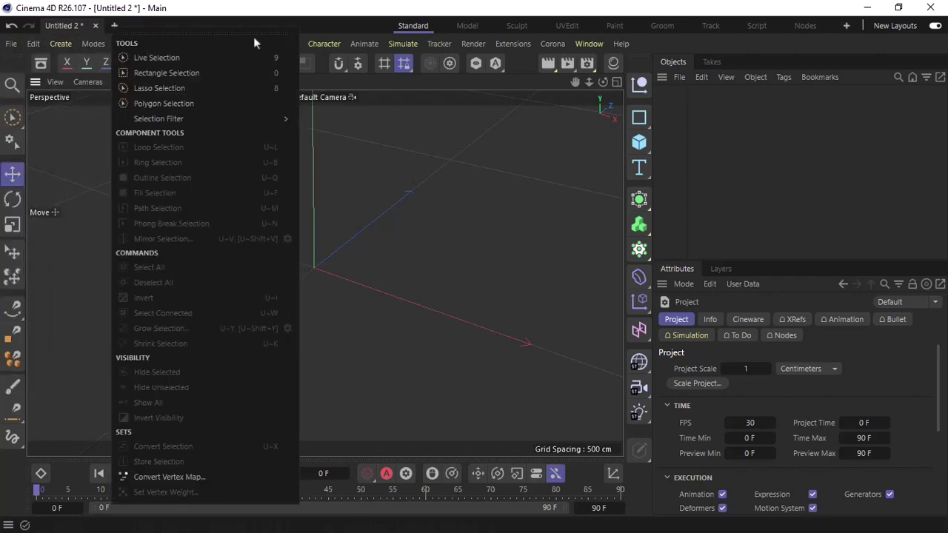
mouse_move(589, 43)
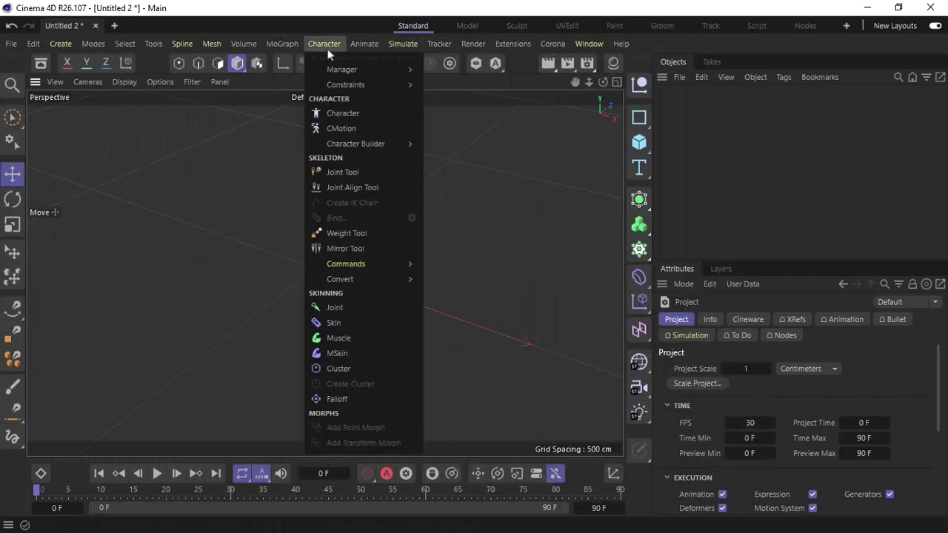
click(314, 24)
click(8, 45)
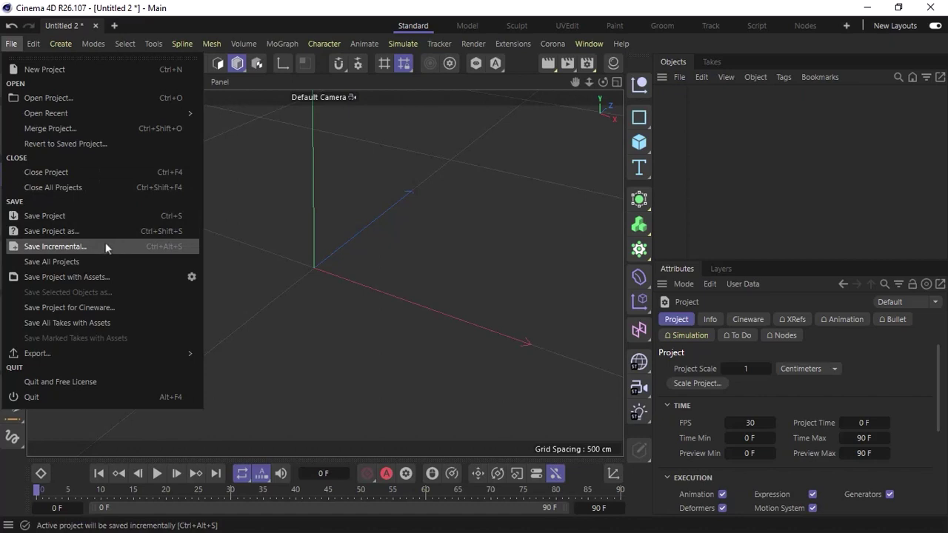
mouse_move(149, 352)
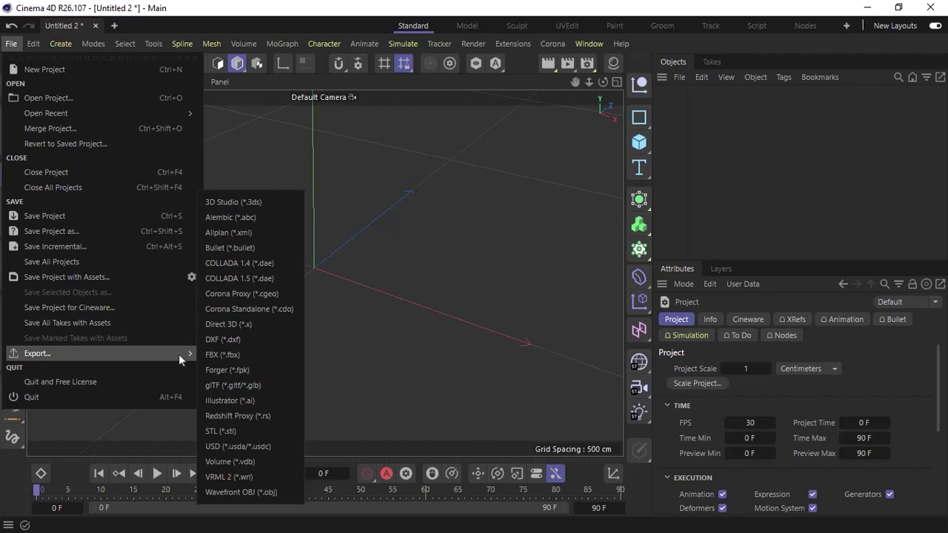
click(327, 231)
click(32, 43)
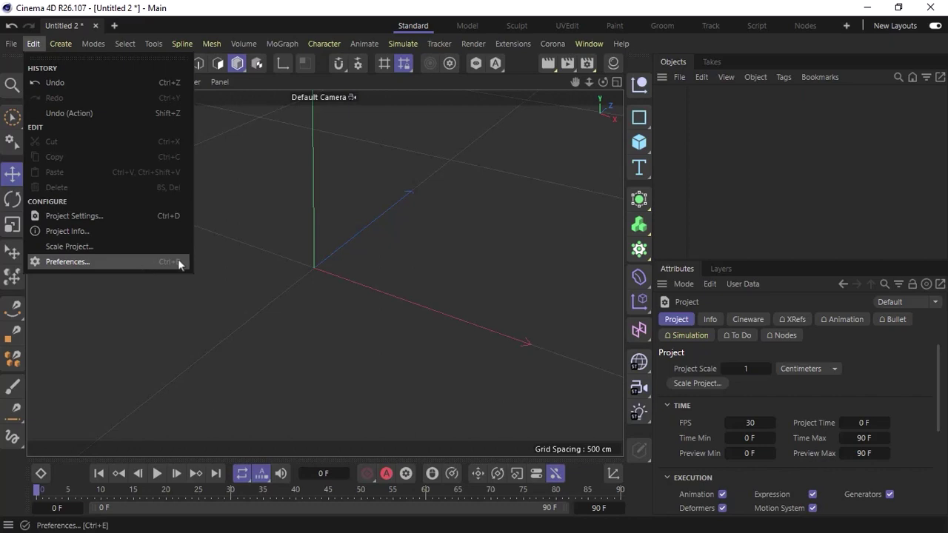
key(Escape)
Examine the creatable object categories, including the field and environment objects, without adding anything to the scene
click(69, 41)
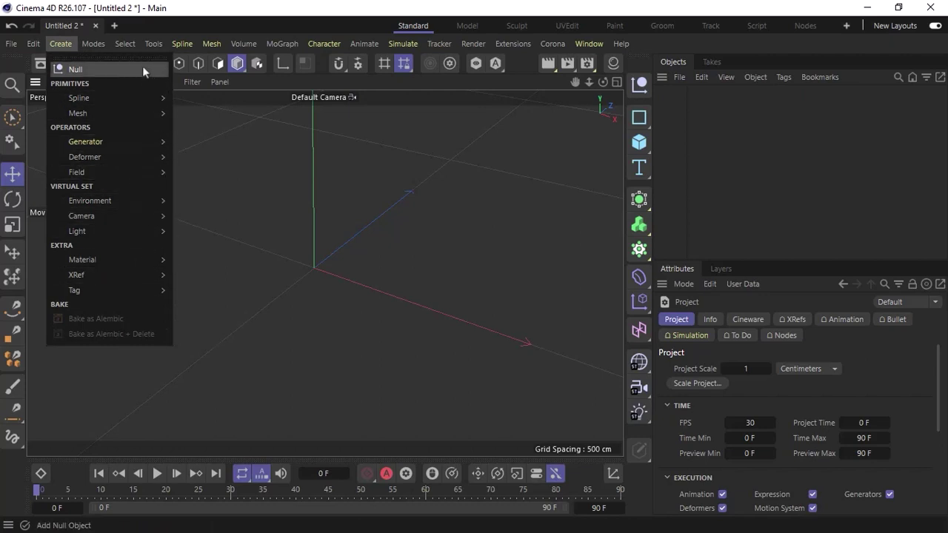
mouse_move(136, 97)
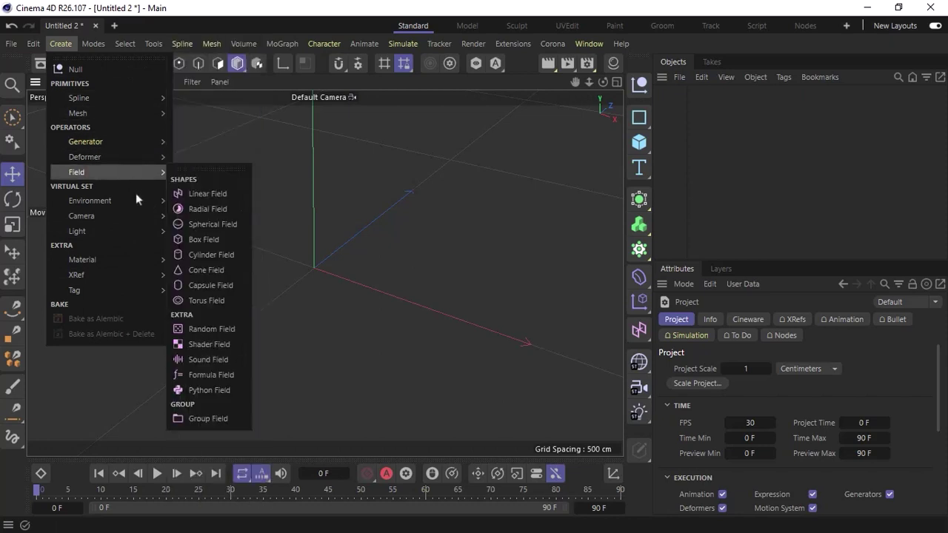
mouse_move(127, 220)
mouse_move(135, 203)
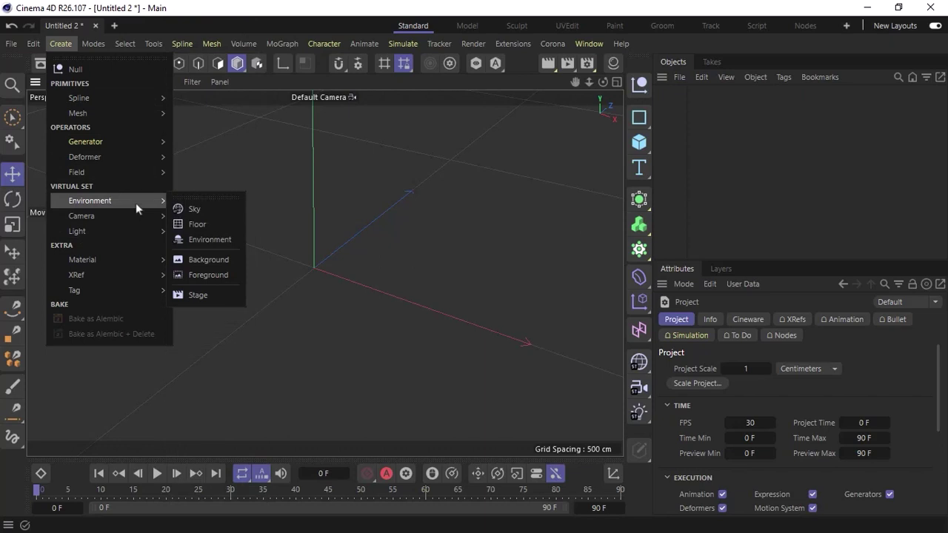
click(418, 201)
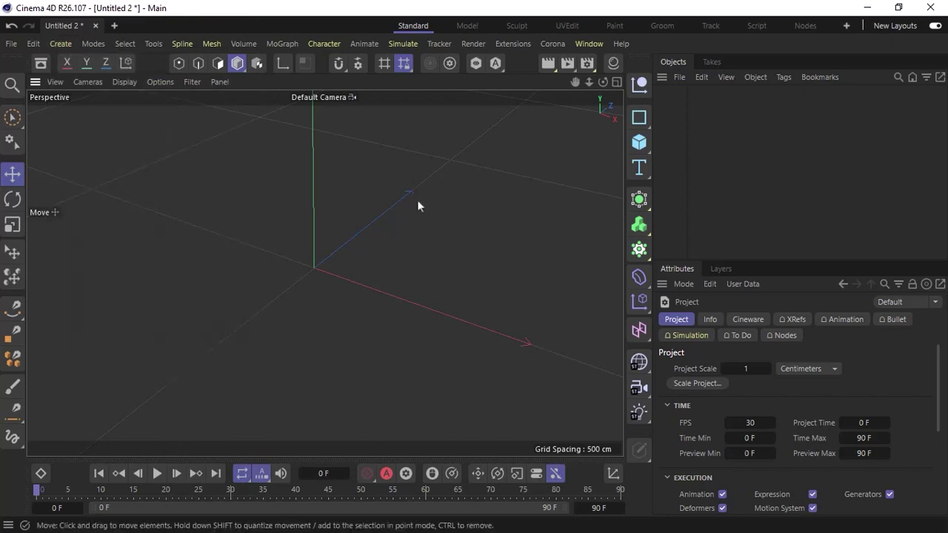
Examine the quick-access groups for splines, primitives, generators, deformers and environment objects without creating any
click(647, 120)
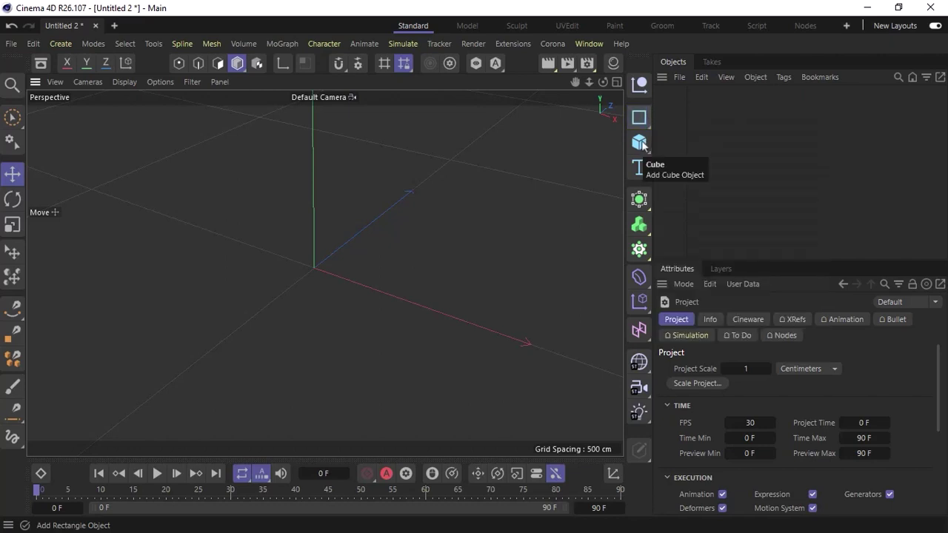
click(641, 144)
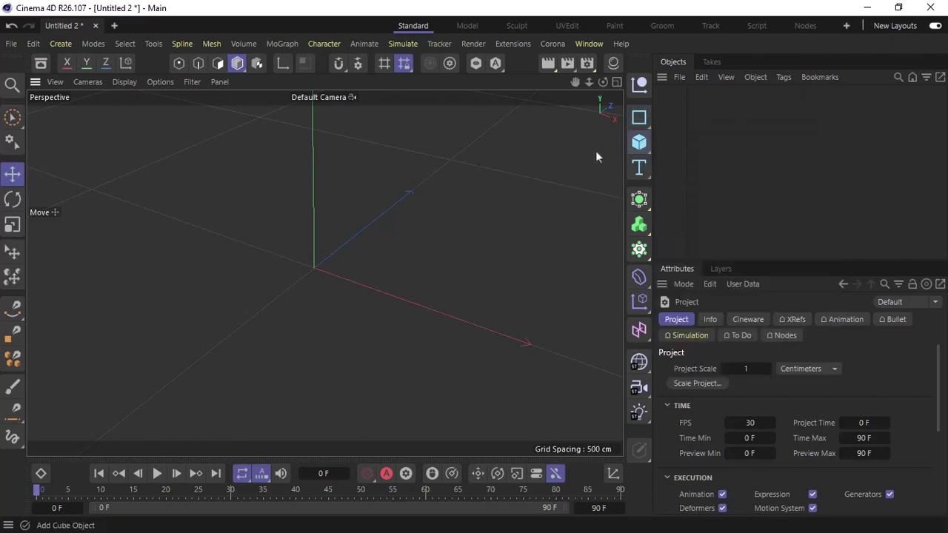
click(638, 200)
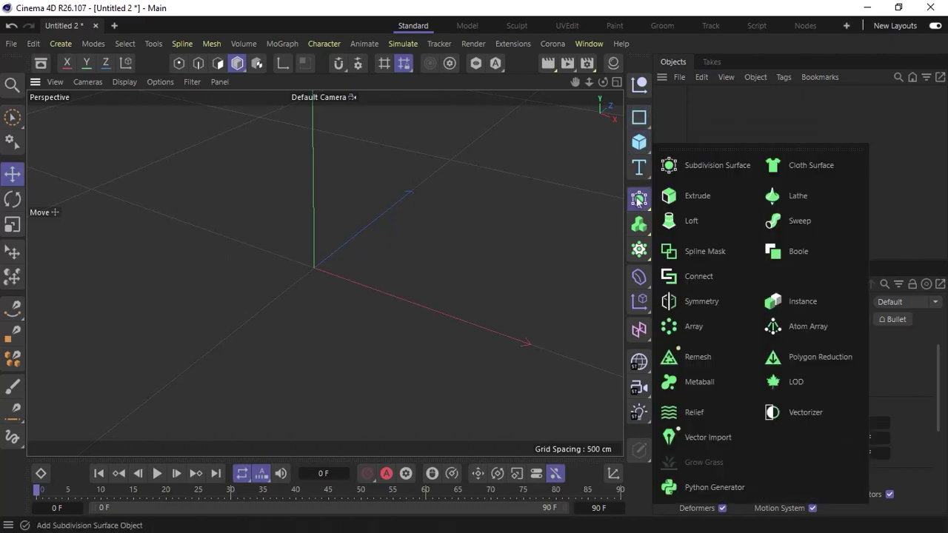
click(636, 277)
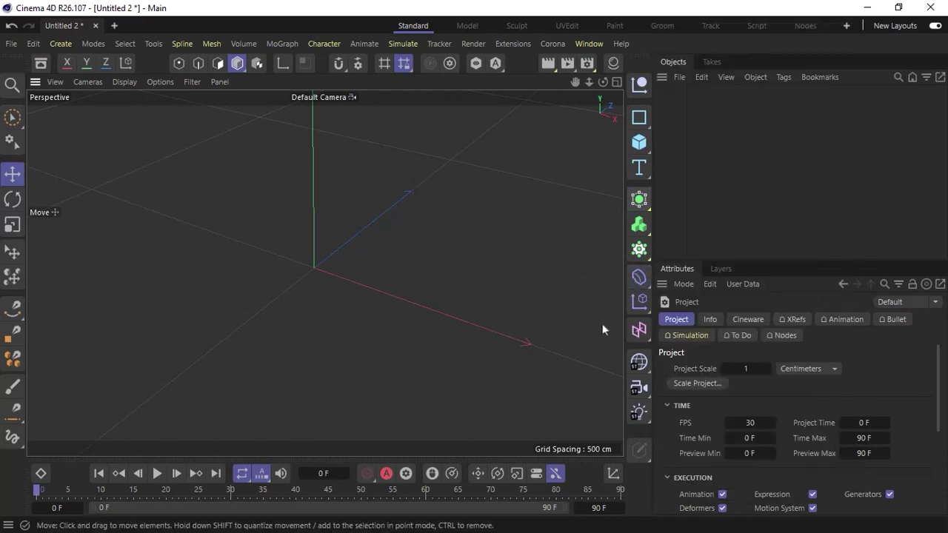
click(638, 362)
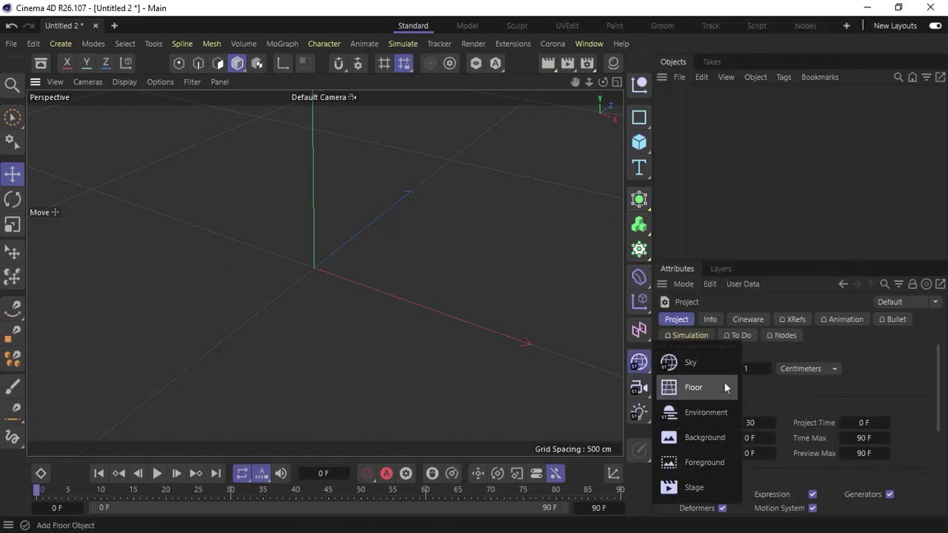
Compare the environment and camera creation commands with their quick-access groups, and examine the available light types
click(61, 44)
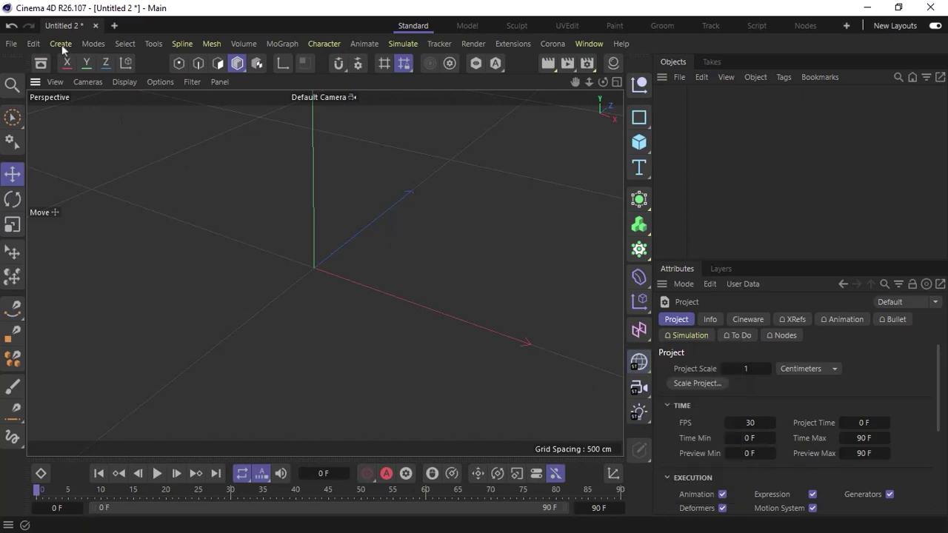
click(61, 45)
mouse_move(134, 203)
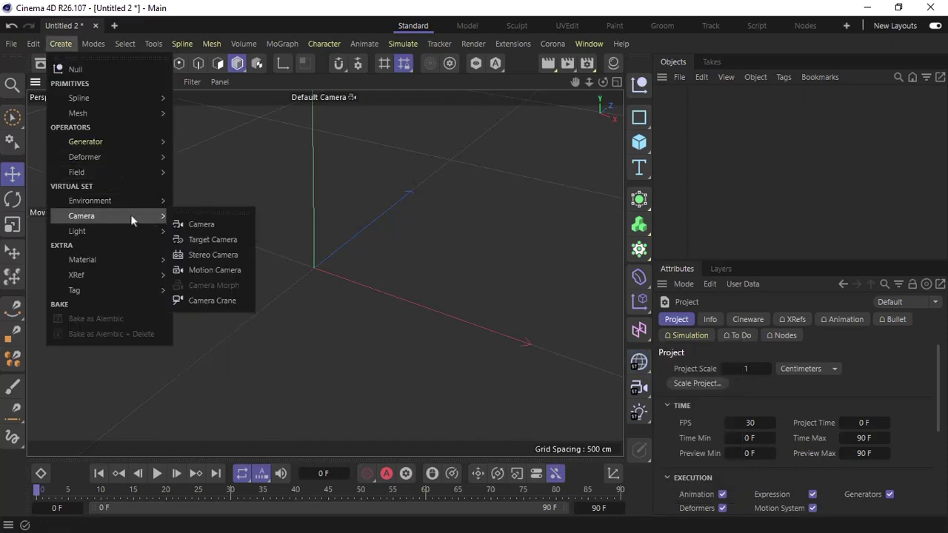
click(634, 392)
click(635, 396)
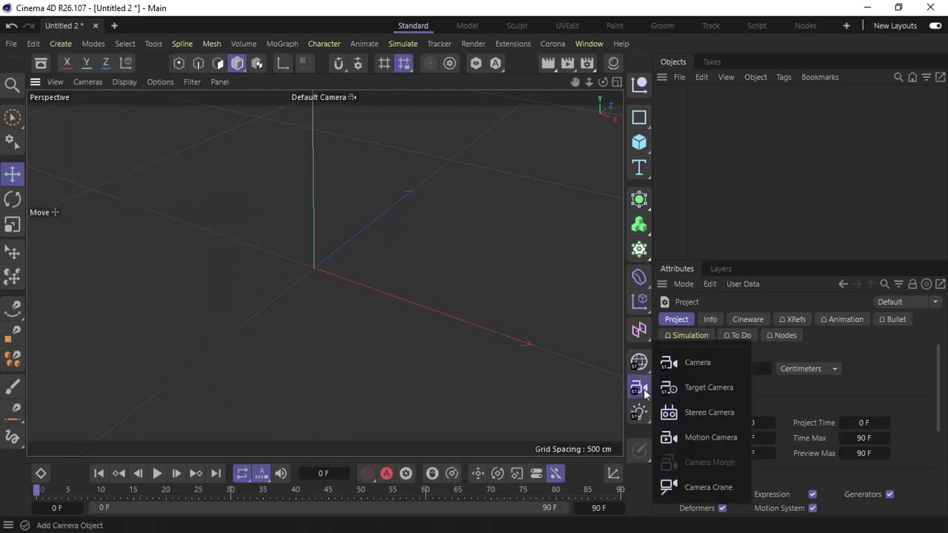
click(640, 413)
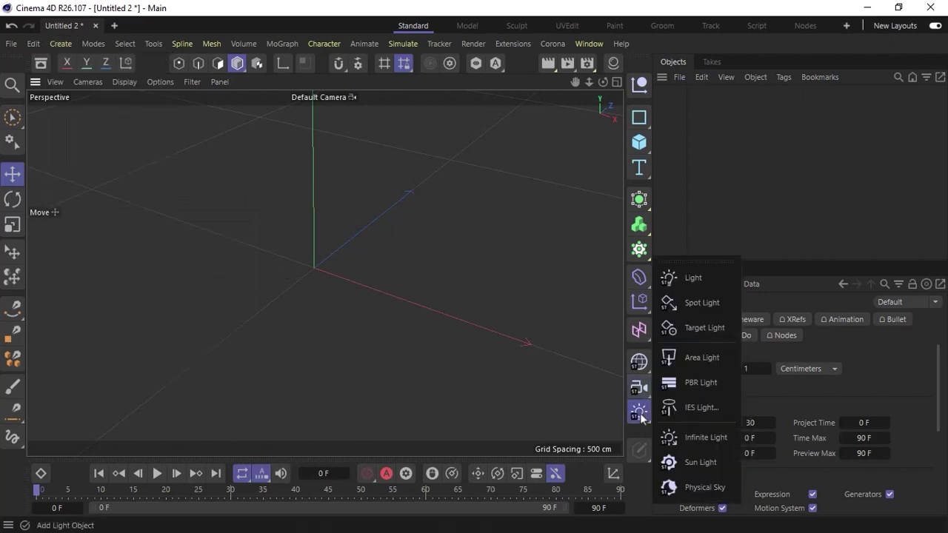
Examine the object creation categories, including the spline primitives, and the available editing modes without changing anything
click(553, 341)
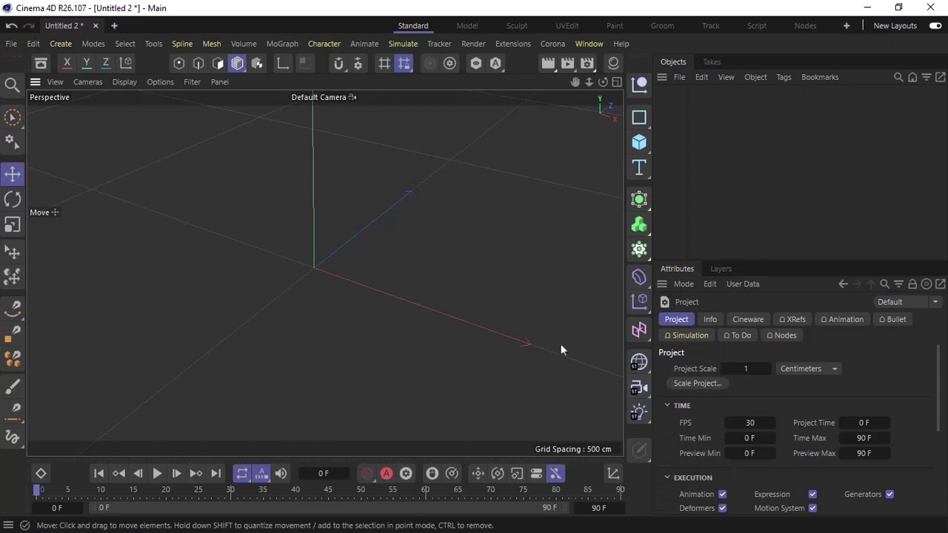
click(639, 413)
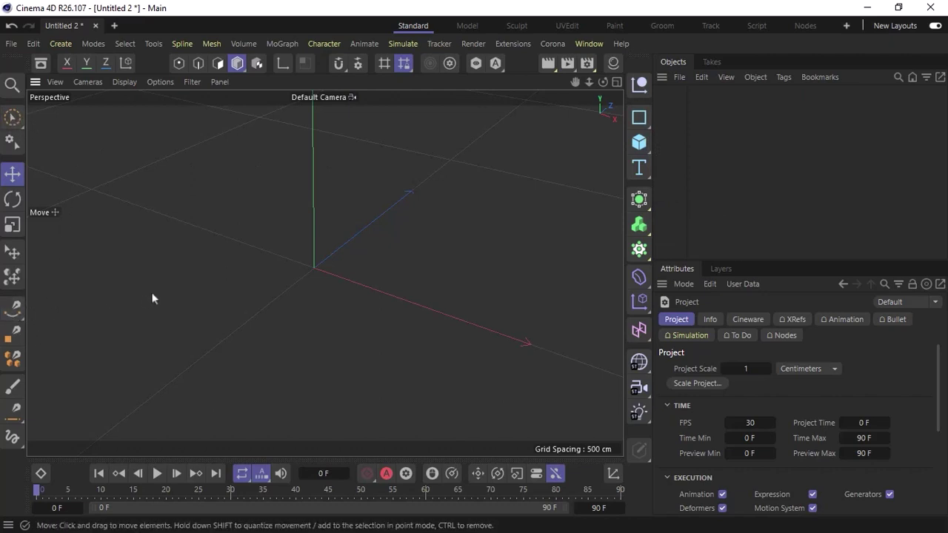
click(60, 44)
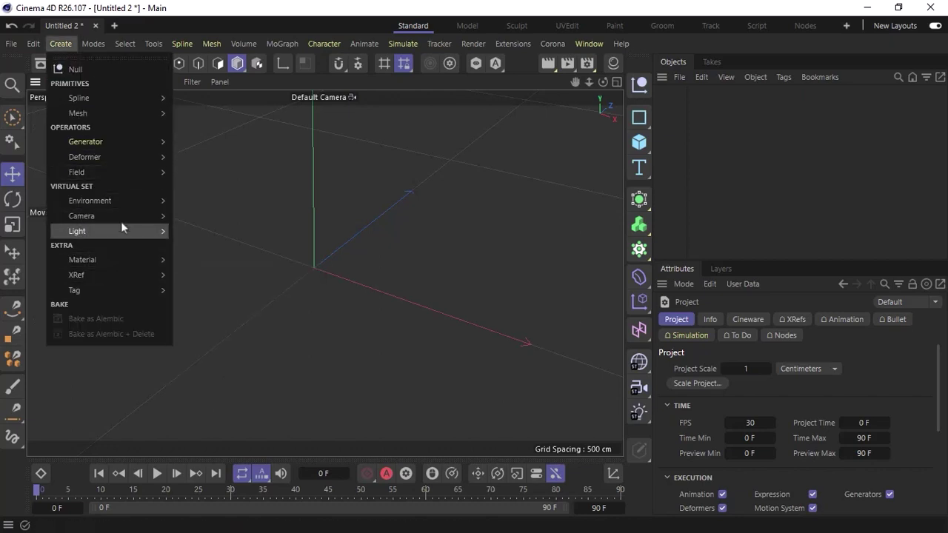
mouse_move(108, 98)
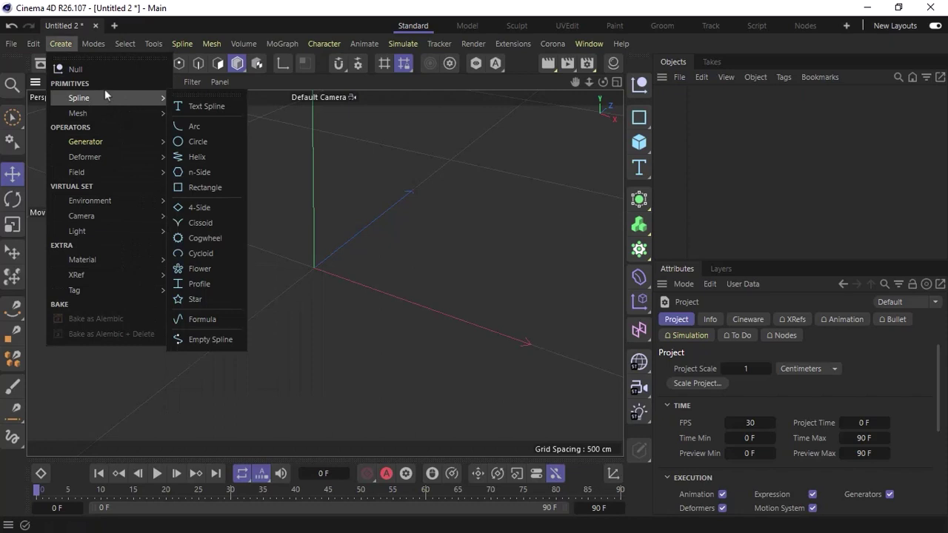
mouse_move(93, 47)
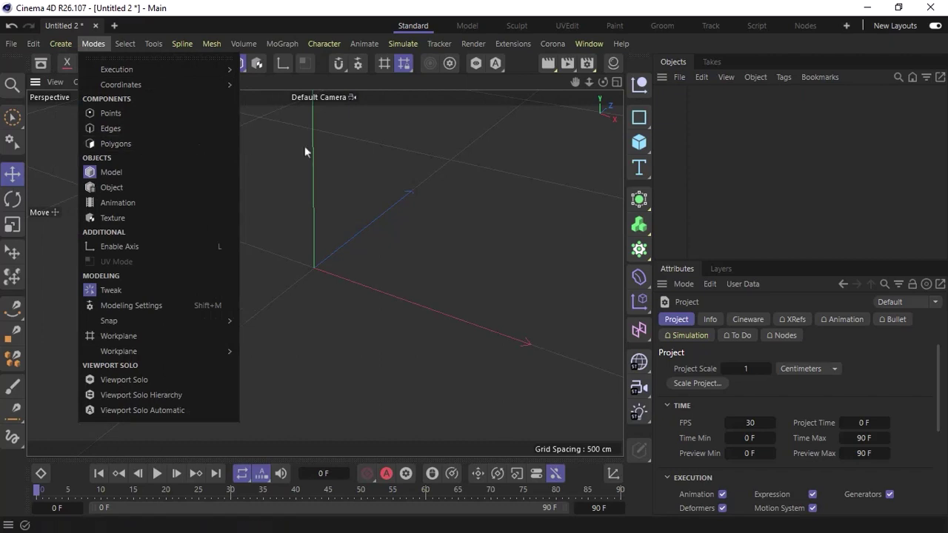
click(319, 180)
Add a default cube to the scene and convert it to an editable polygon object
click(639, 142)
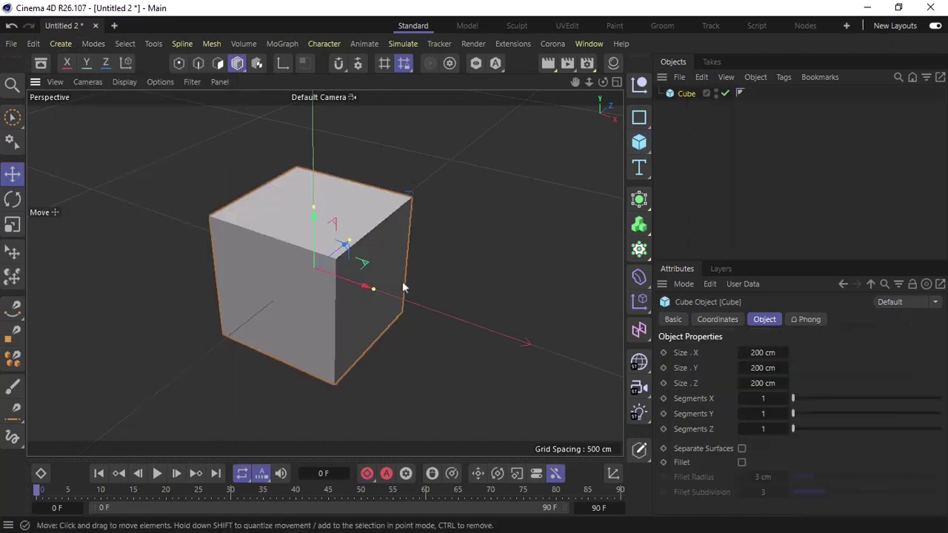
key(c)
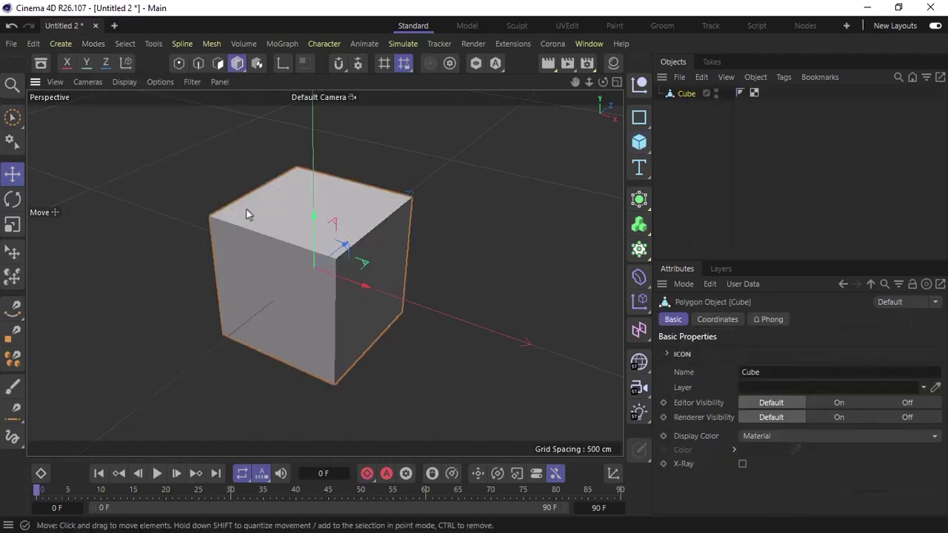
Switch to polygon mode and select the cube's top, right and front faces one at a time
click(91, 44)
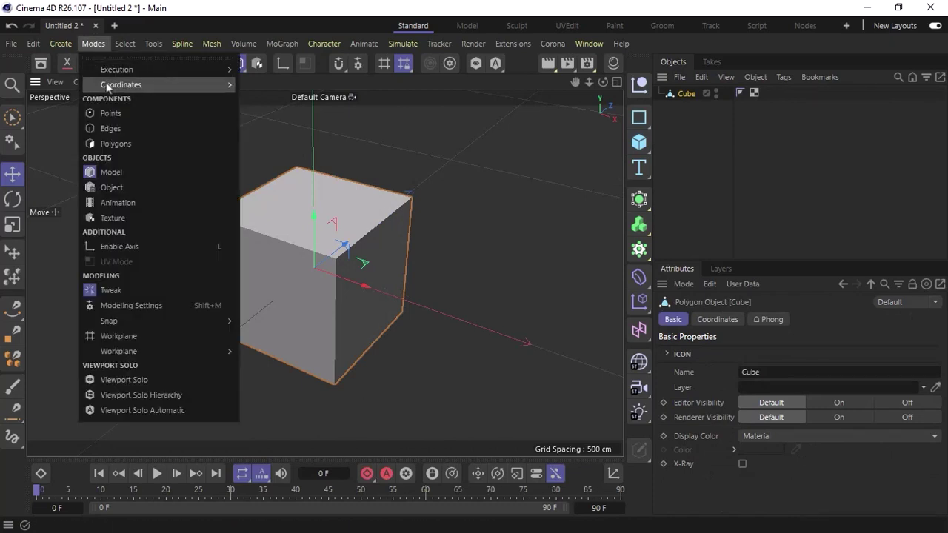
click(116, 144)
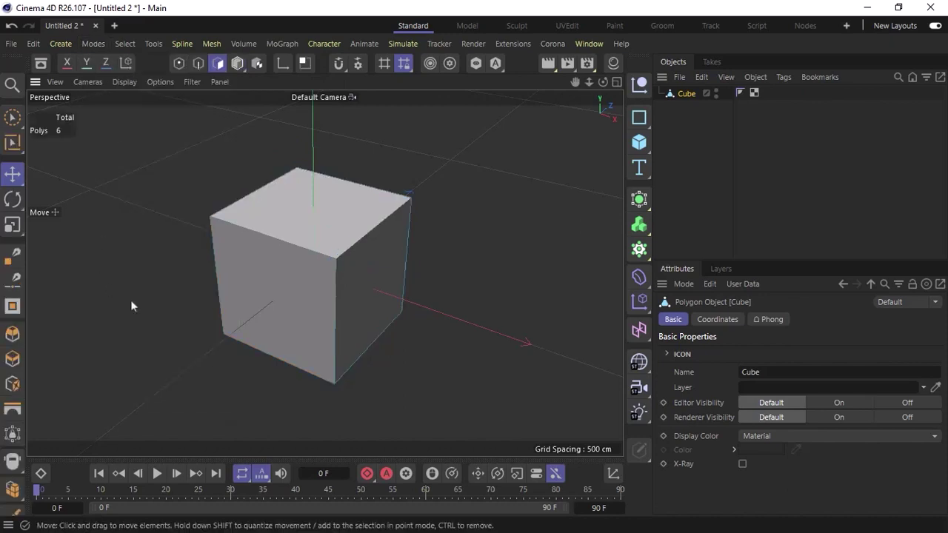
click(263, 311)
click(314, 226)
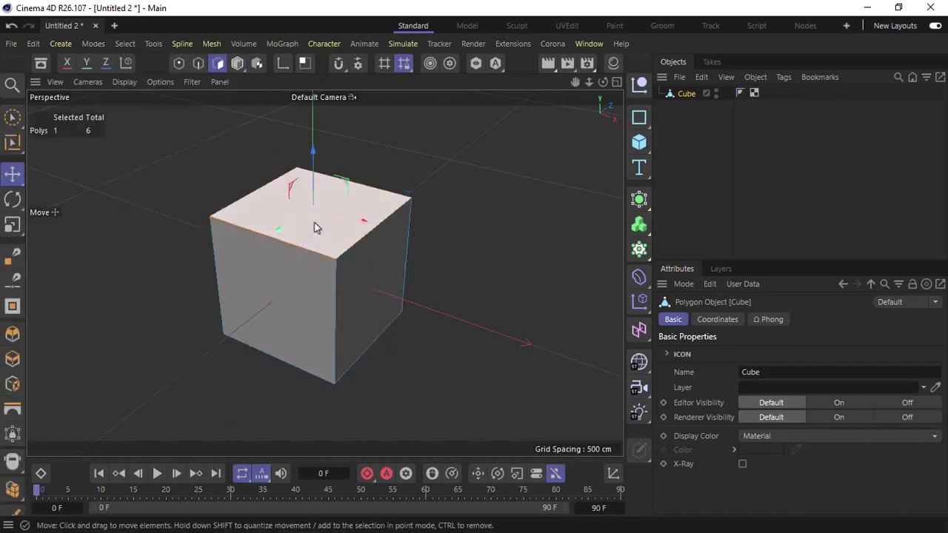
click(384, 289)
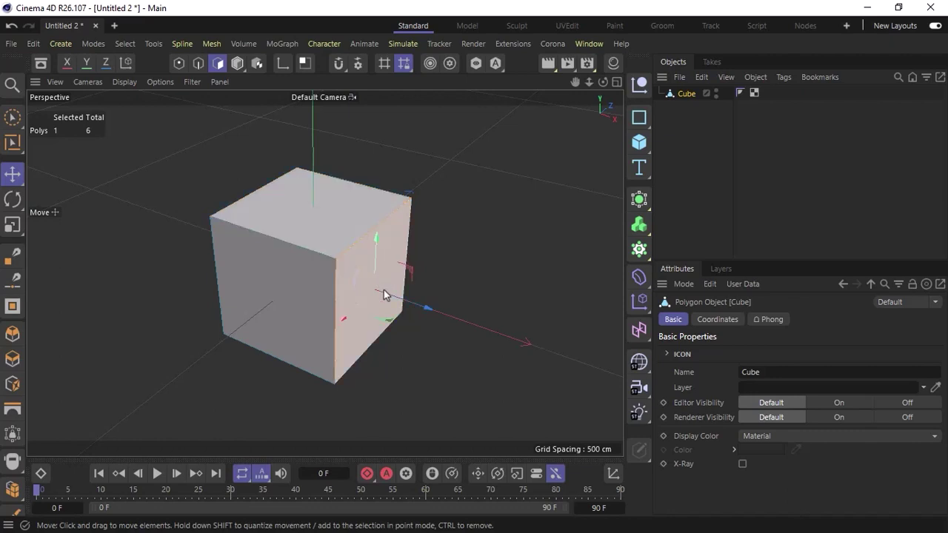
click(268, 298)
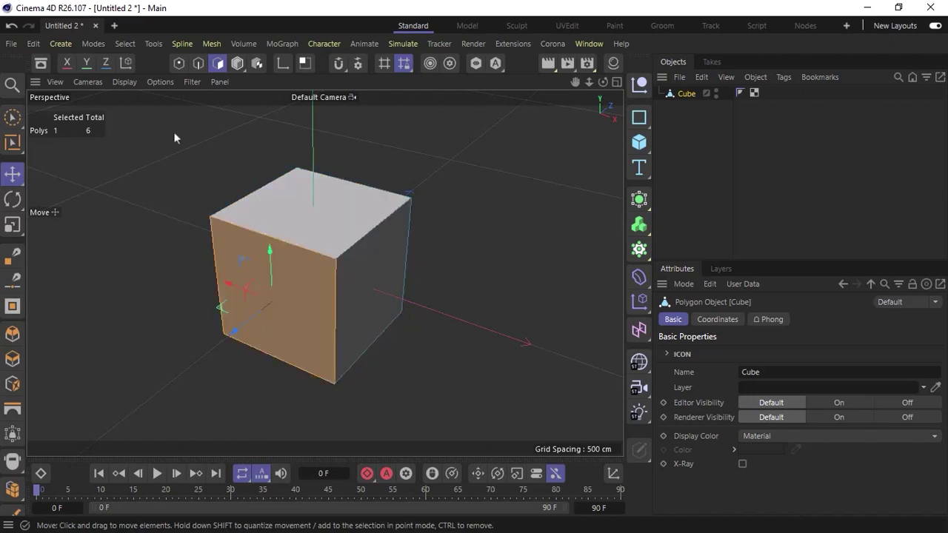
Switch to edge mode and select individual cube edges in turn, ending with the rear edge of the top face
click(93, 44)
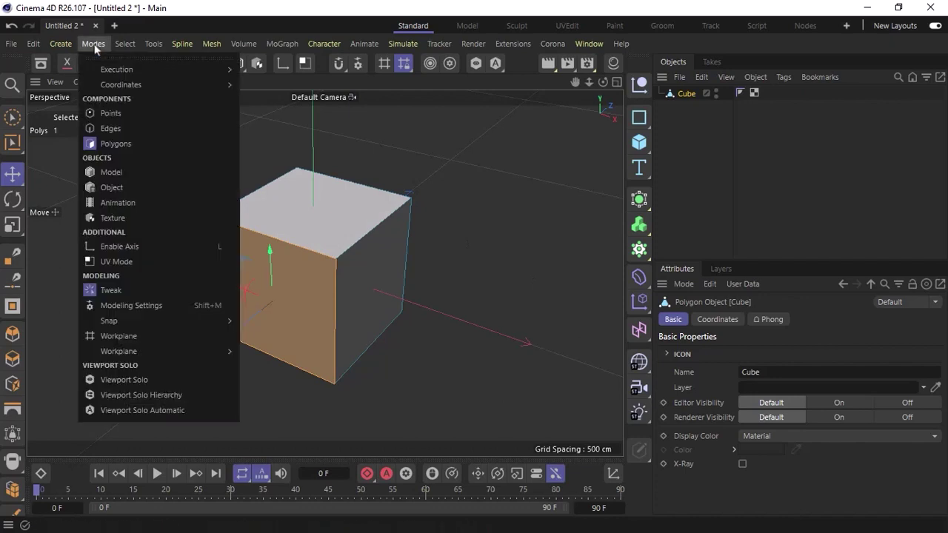
click(134, 128)
click(264, 237)
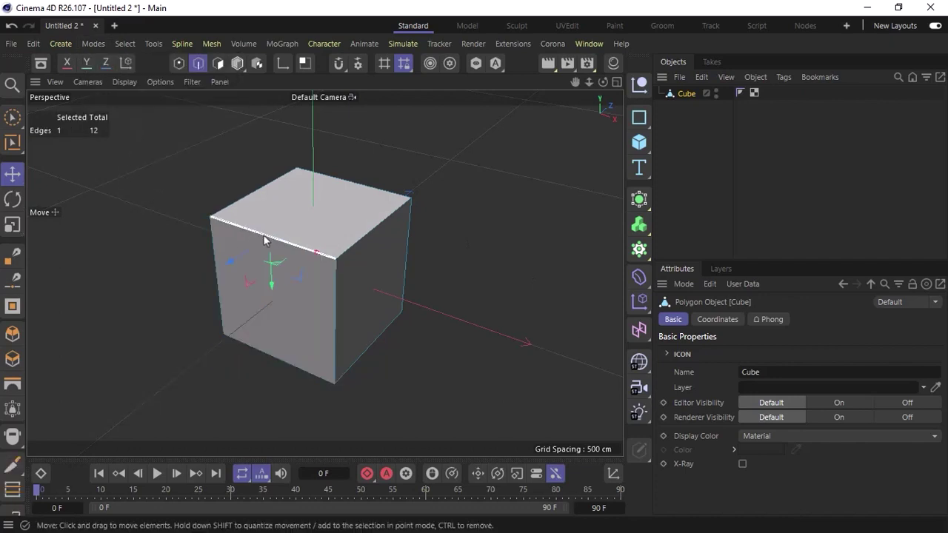
click(377, 226)
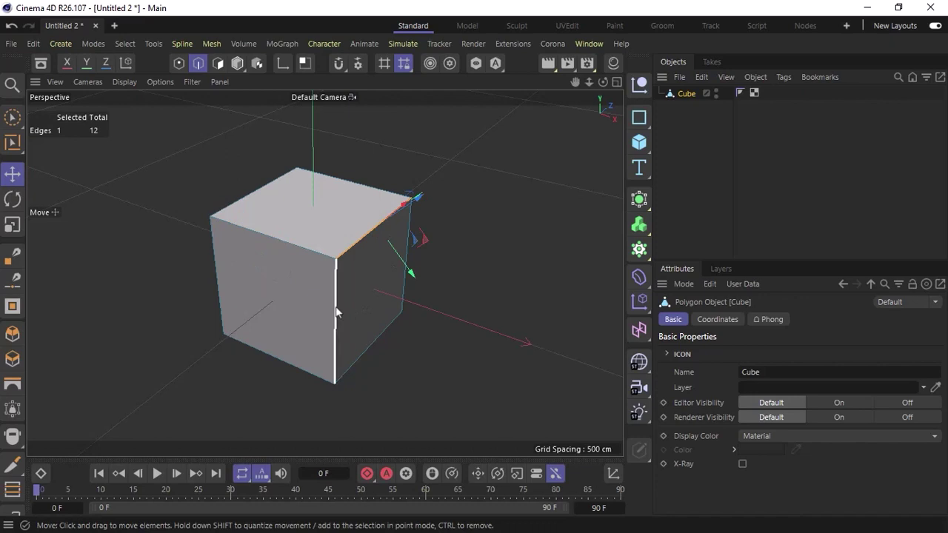
click(336, 311)
click(254, 197)
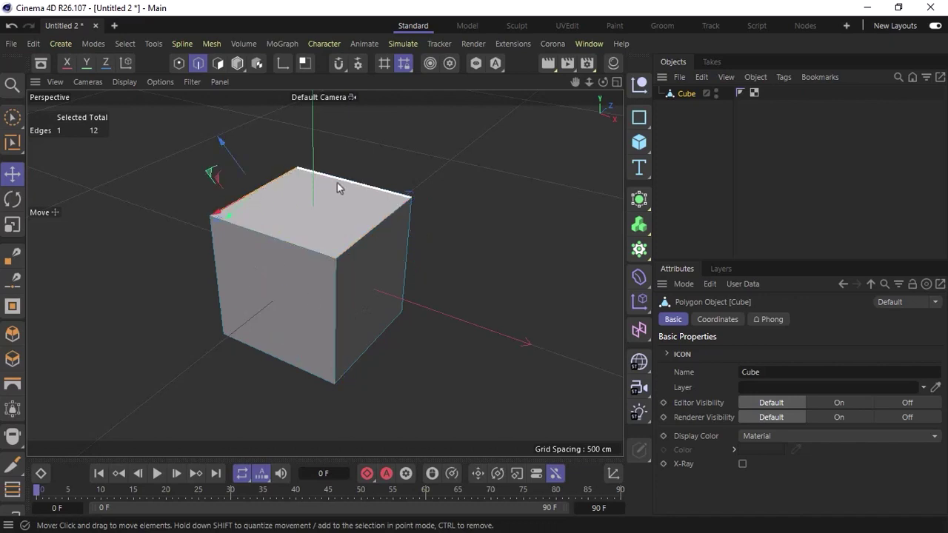
click(340, 185)
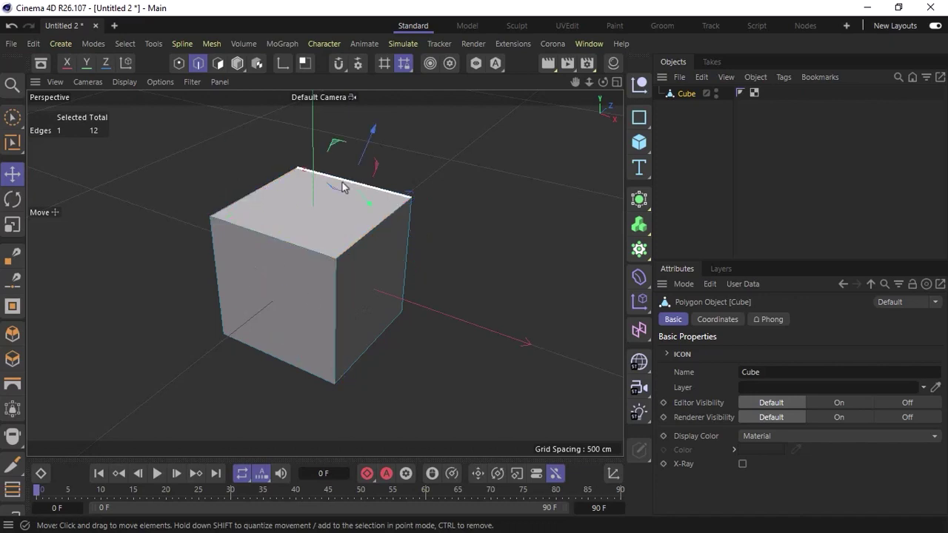
Switch to point mode and select the left, front and right corner points of the cube's top face in turn
click(95, 43)
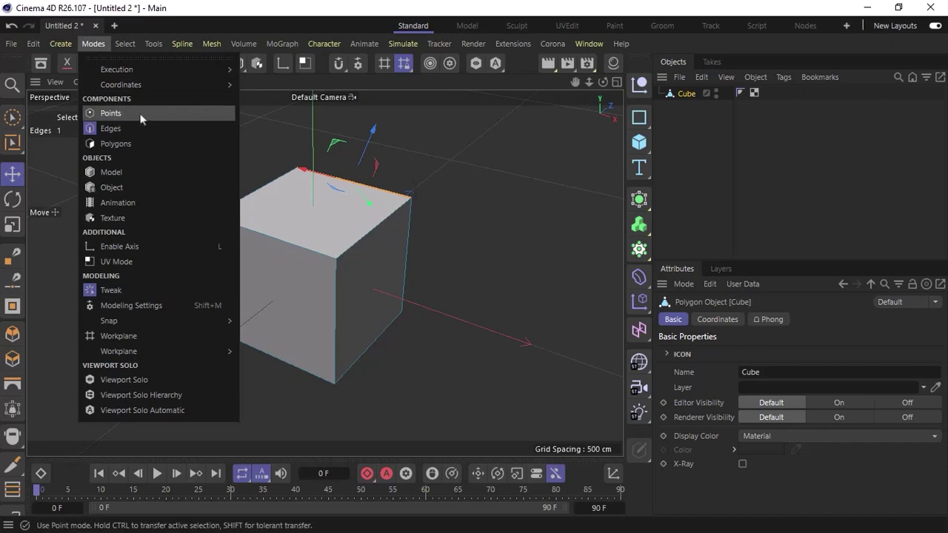
click(141, 113)
click(211, 218)
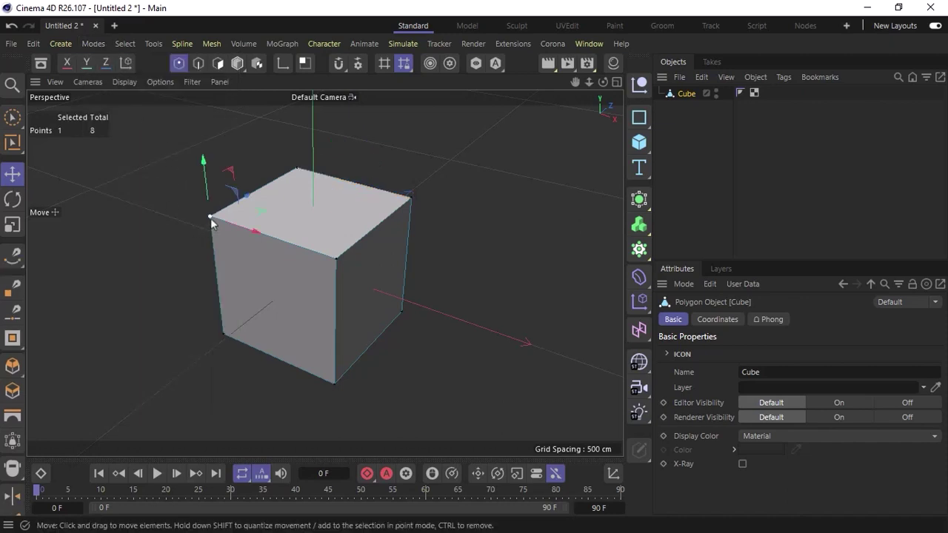
click(333, 260)
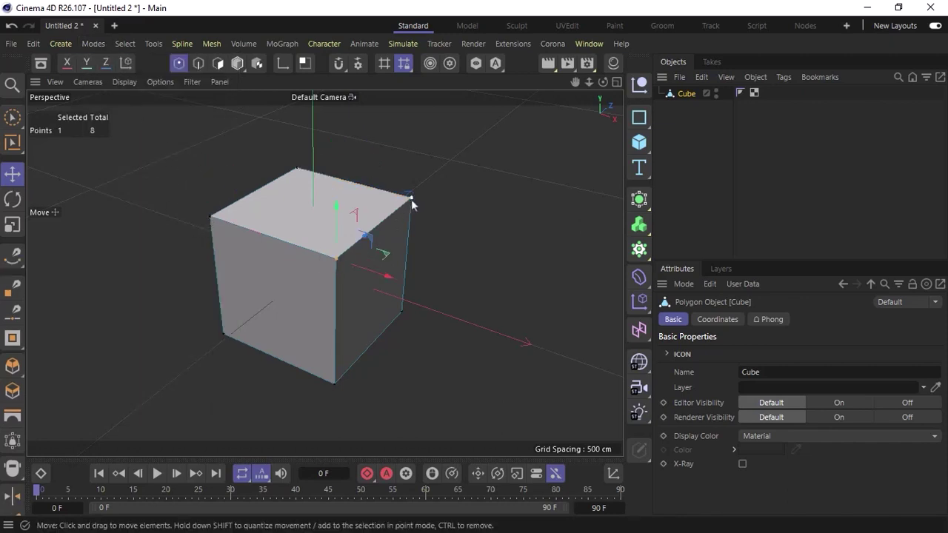
click(411, 199)
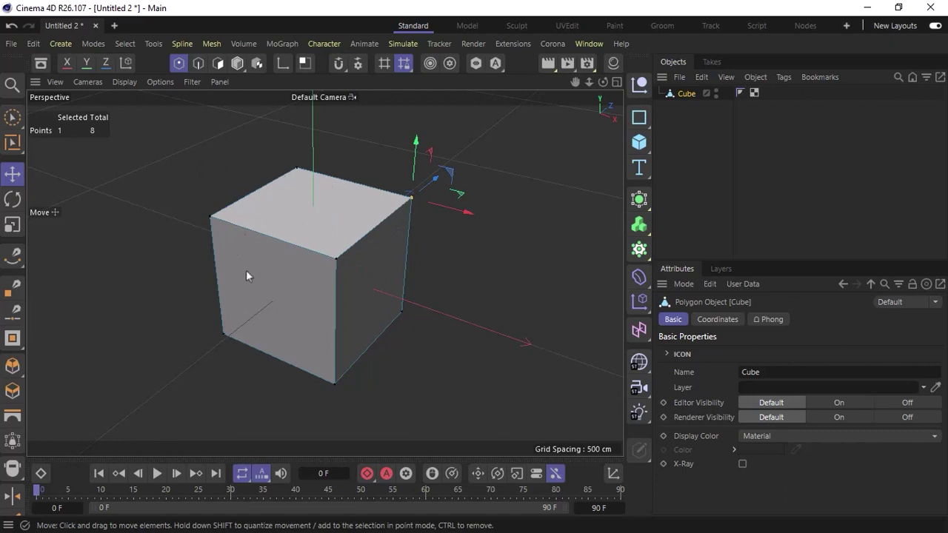
Switch through edge and polygon modes back to Model mode, and examine the available selection tools and commands
click(94, 44)
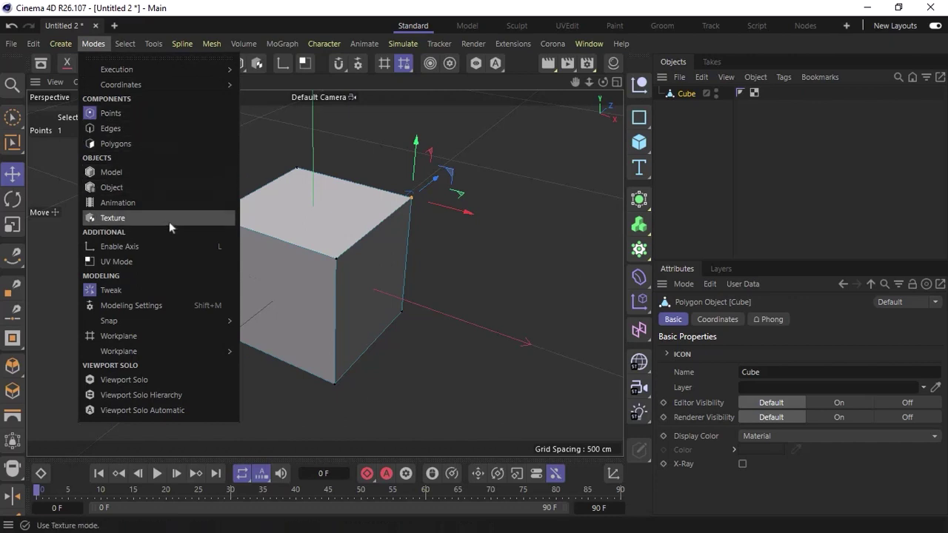
click(245, 155)
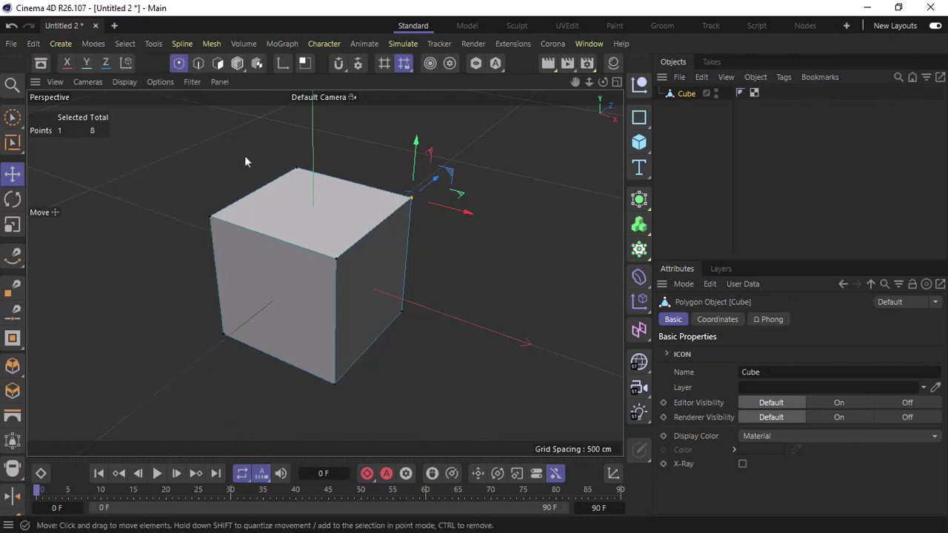
click(200, 64)
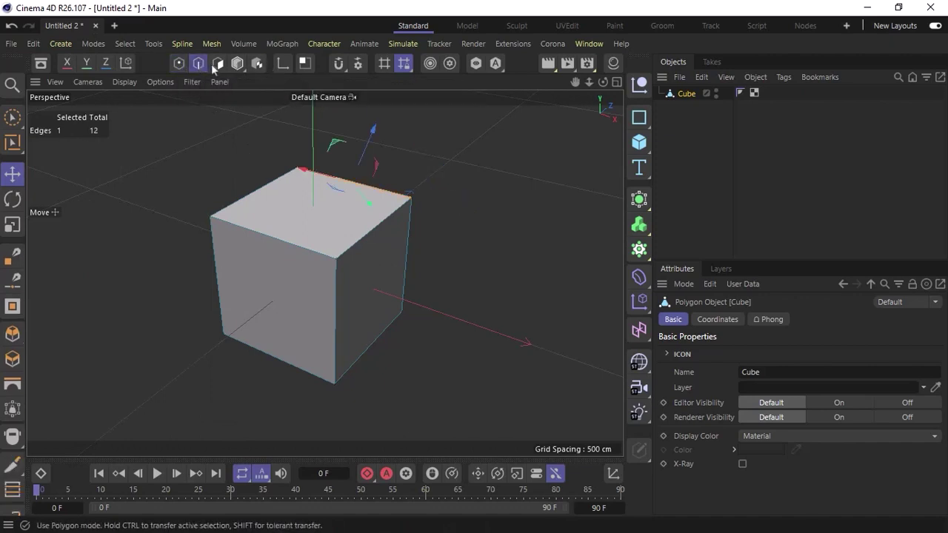
click(217, 65)
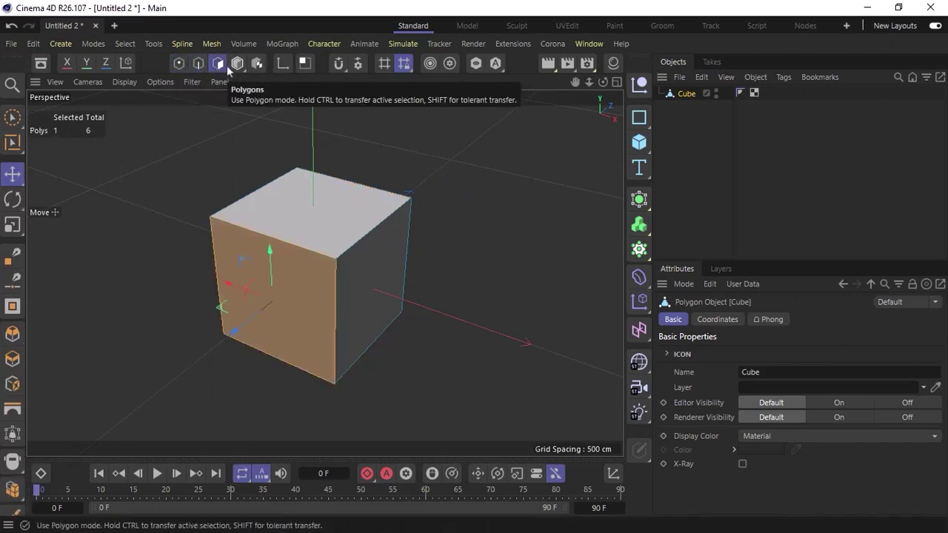
click(237, 63)
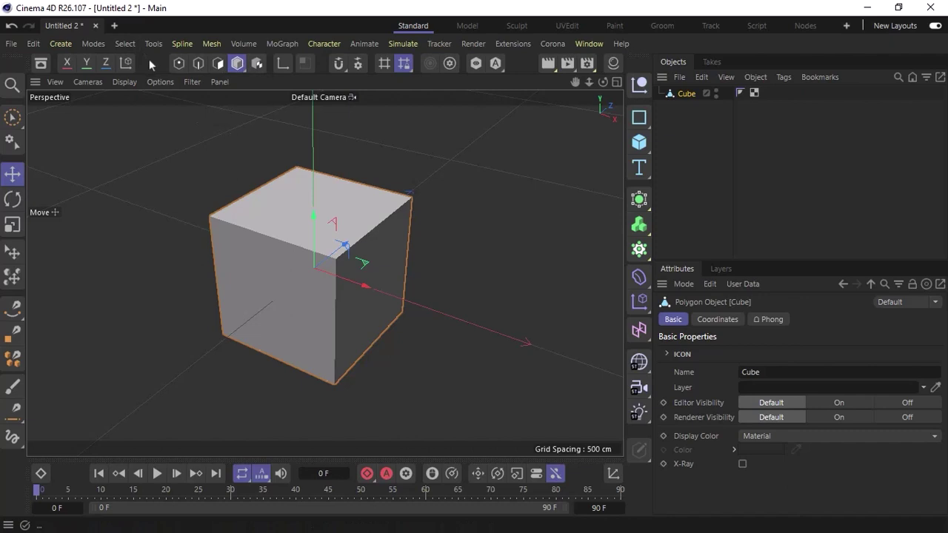
click(124, 44)
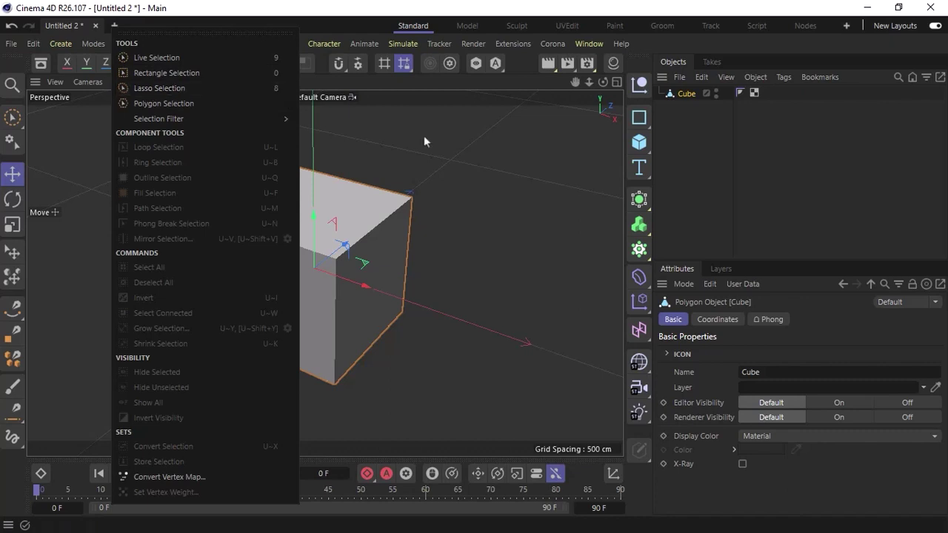
click(522, 199)
Add a sphere, scale it down and move it along the positive X axis, clear of the cube
click(639, 142)
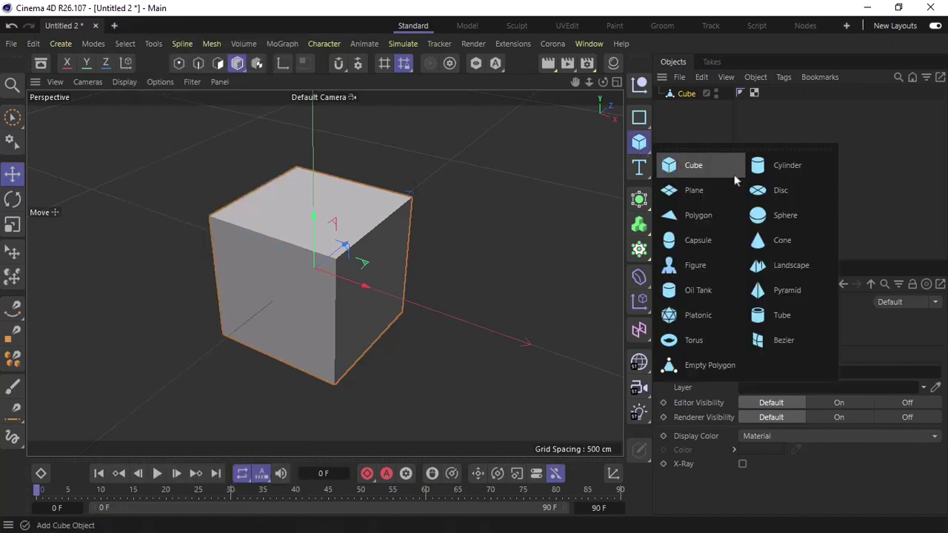
click(775, 216)
drag(315, 268, 264, 434)
key(t)
key(e)
Move the cube along the negative X axis away from the sphere and scale it down uniformly
click(350, 282)
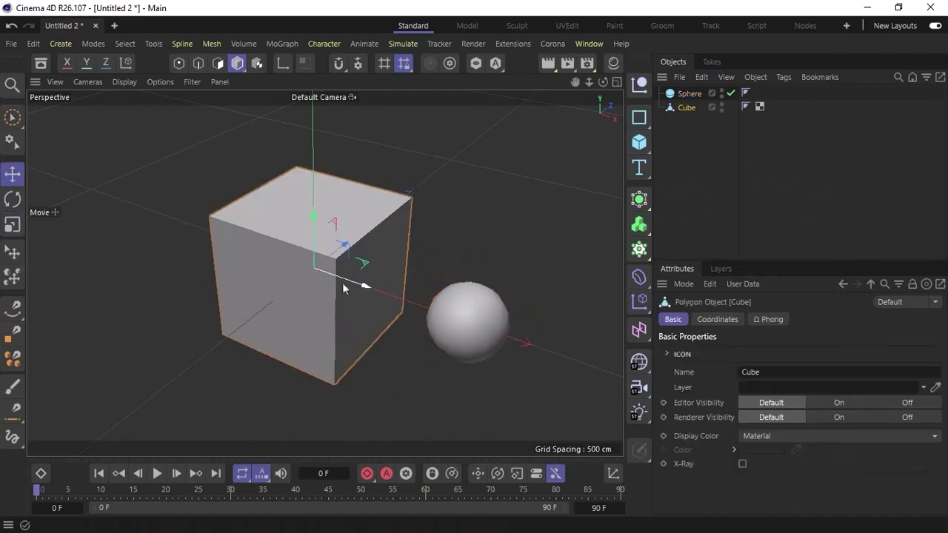
drag(354, 284, 271, 259)
key(t)
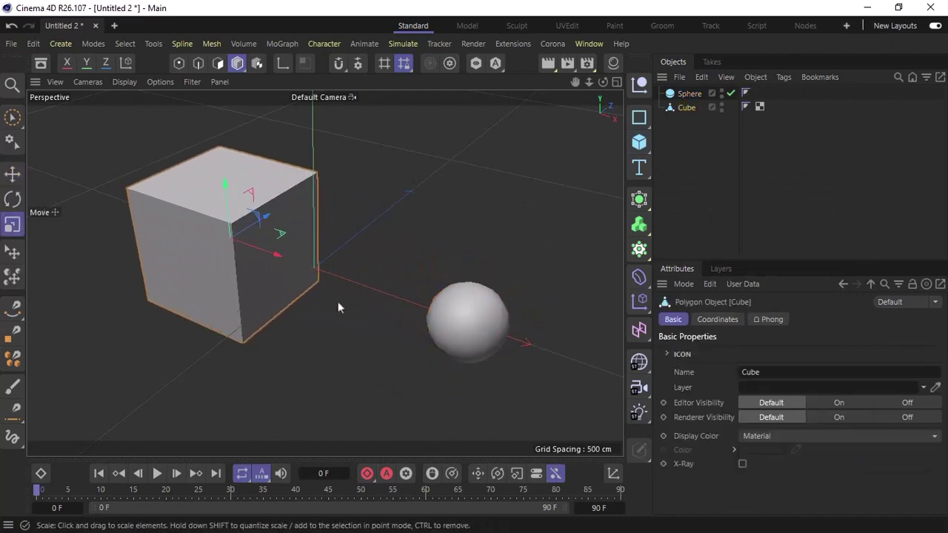
drag(338, 301, 152, 370)
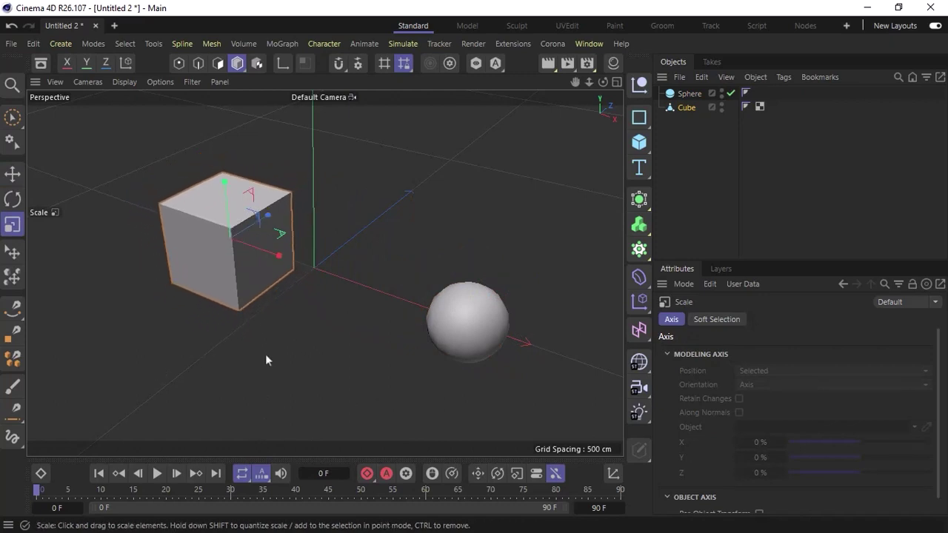
Activate the Move tool and select the cube and the sphere alternately, ending with the cube selected
click(12, 173)
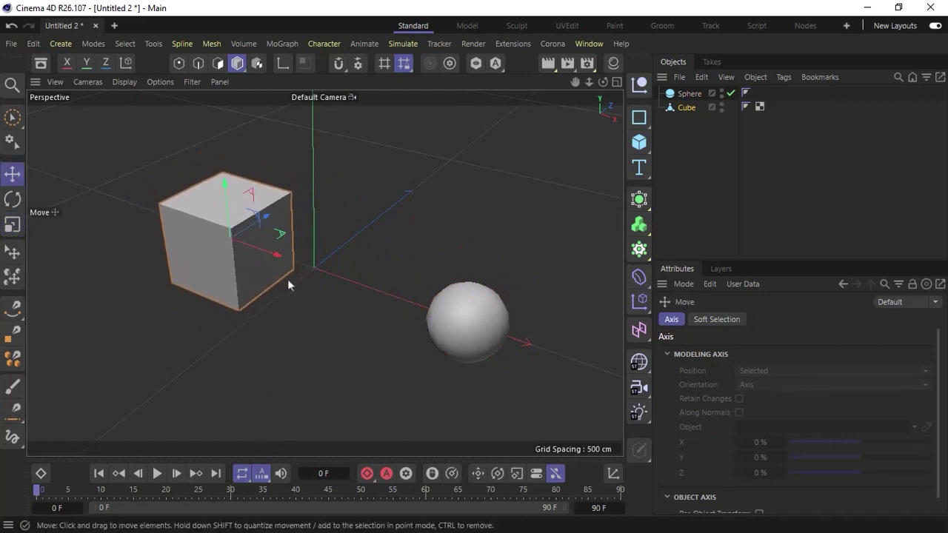
click(418, 373)
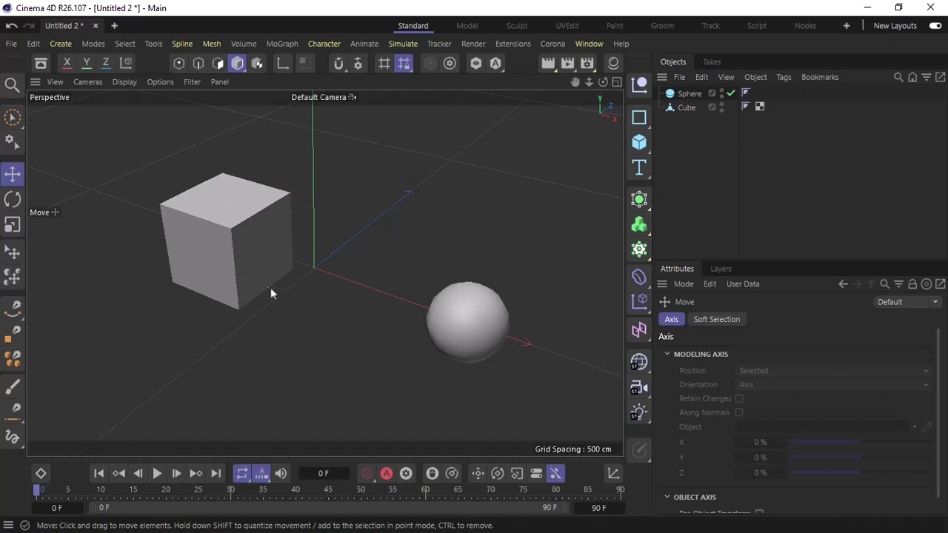
click(239, 256)
click(483, 321)
click(259, 249)
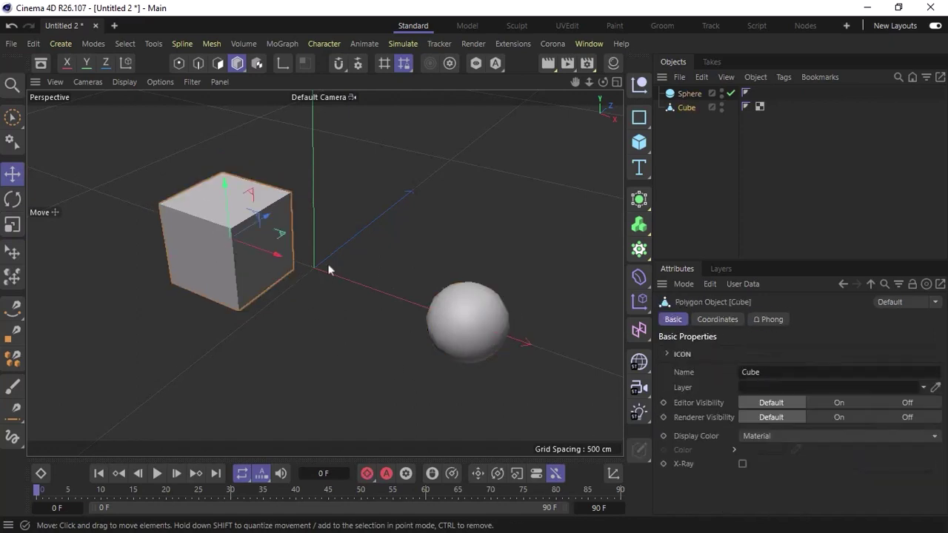
click(445, 307)
click(255, 258)
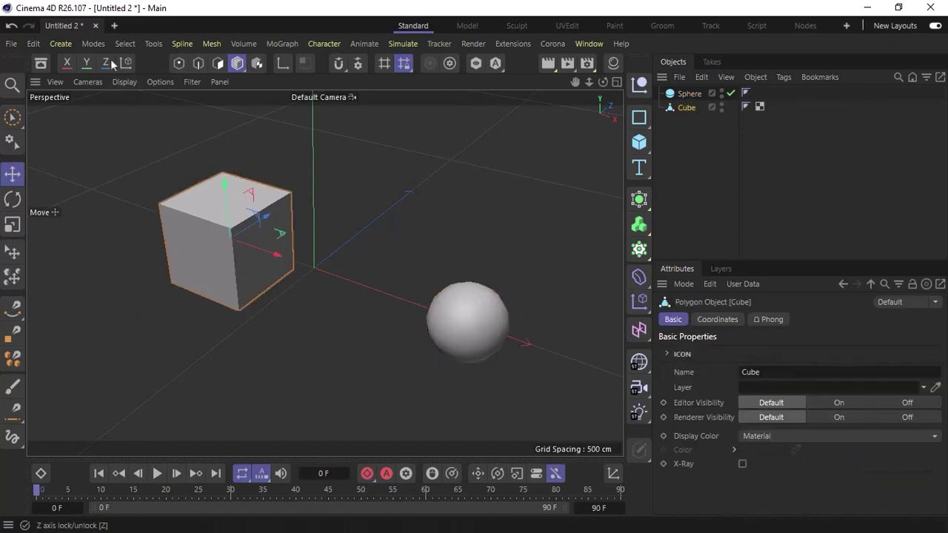
Select the cube and the sphere together with Rectangle Selection, raise both along the Y axis, and clear the selection
click(123, 44)
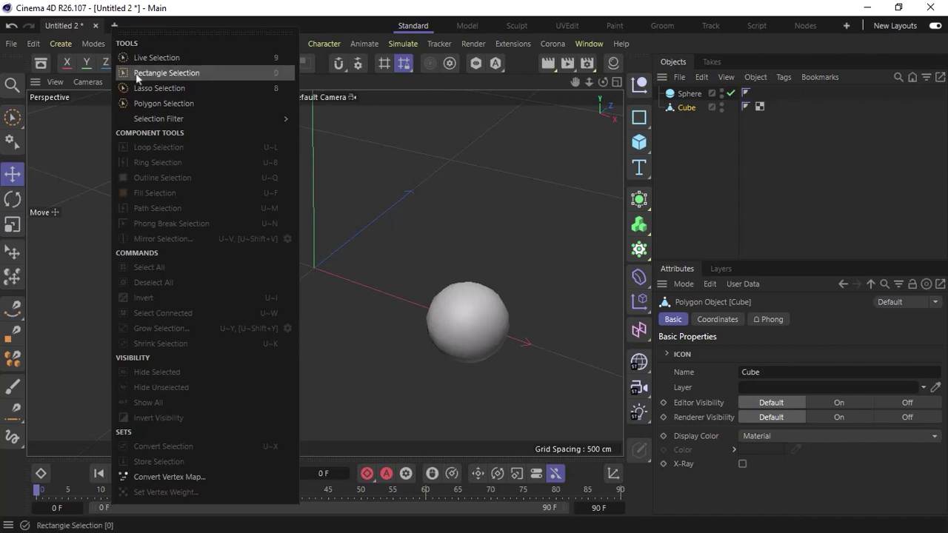
click(217, 73)
drag(129, 126, 377, 365)
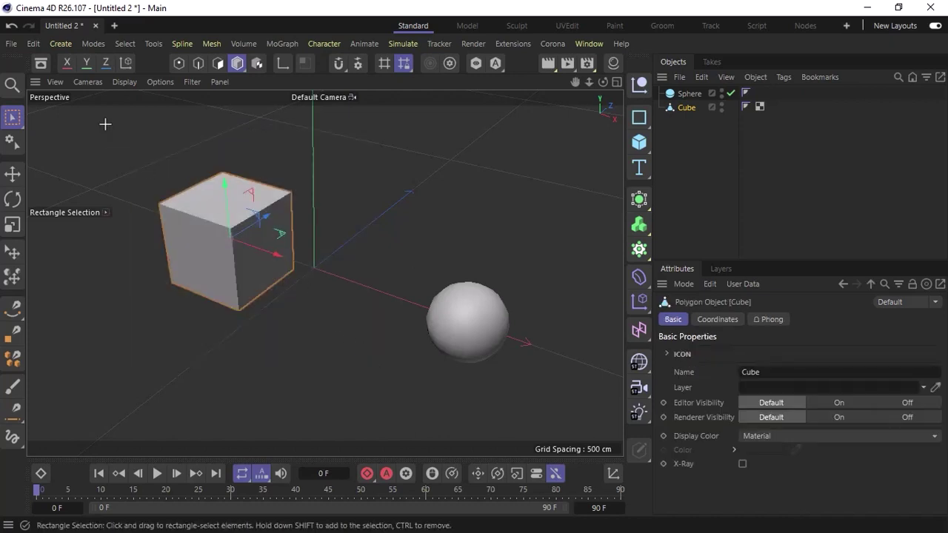
drag(105, 124, 571, 423)
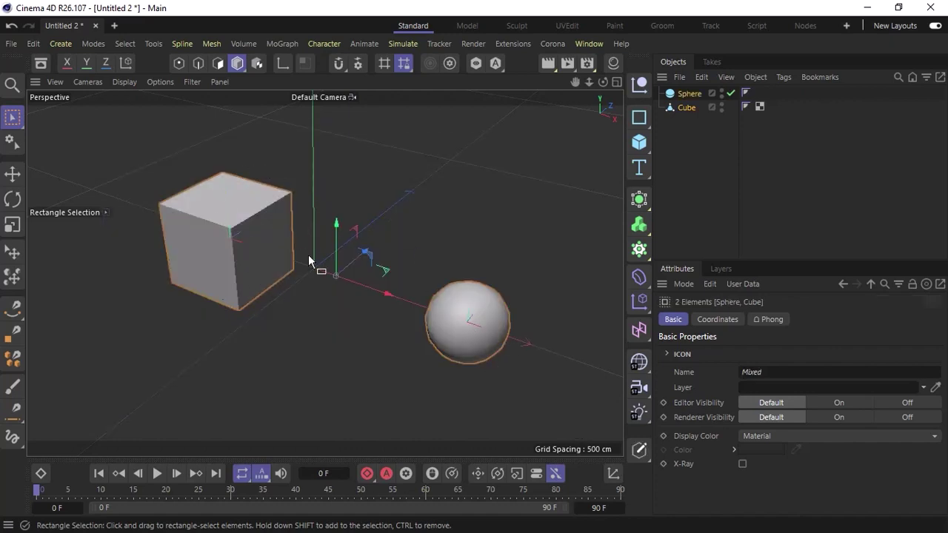
drag(338, 235, 320, 227)
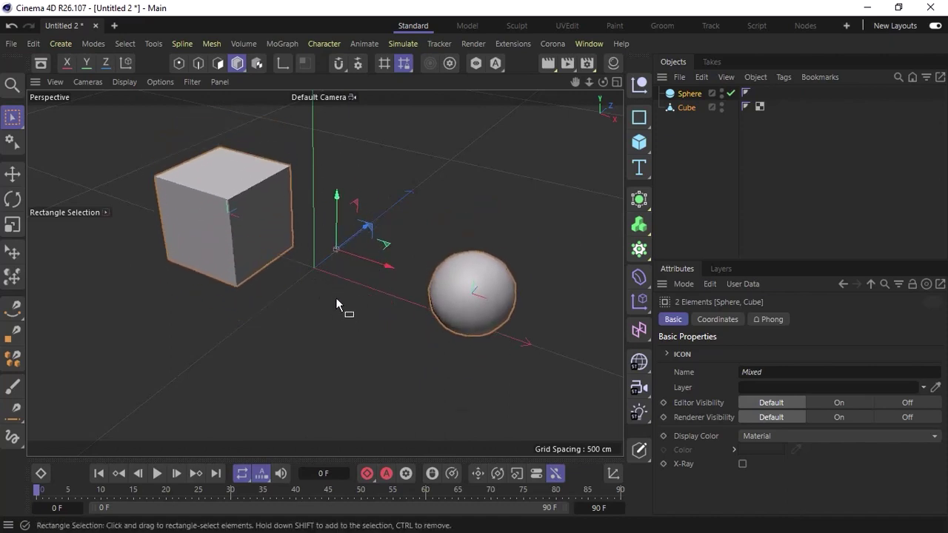
click(331, 299)
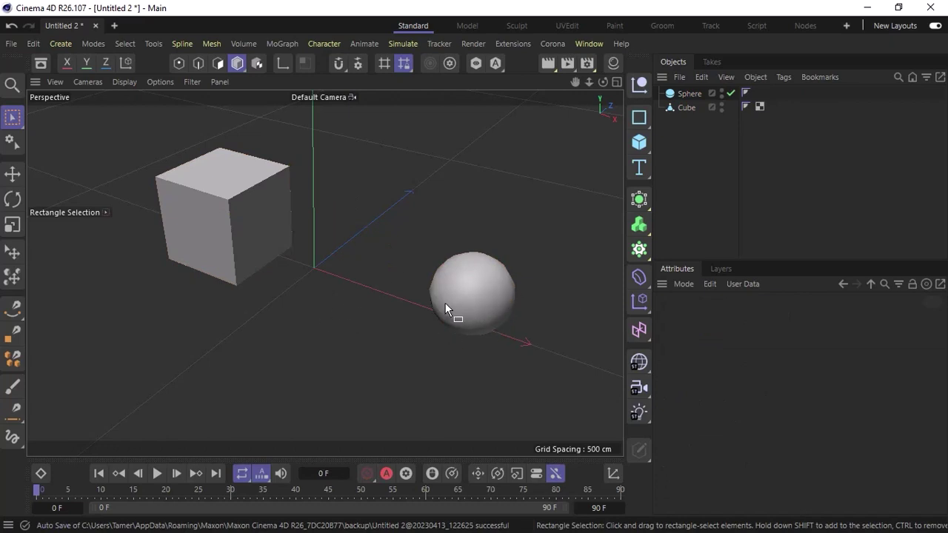
Select the sphere with Rectangle Selection and delete it, leaving the cube selected
drag(541, 215, 347, 385)
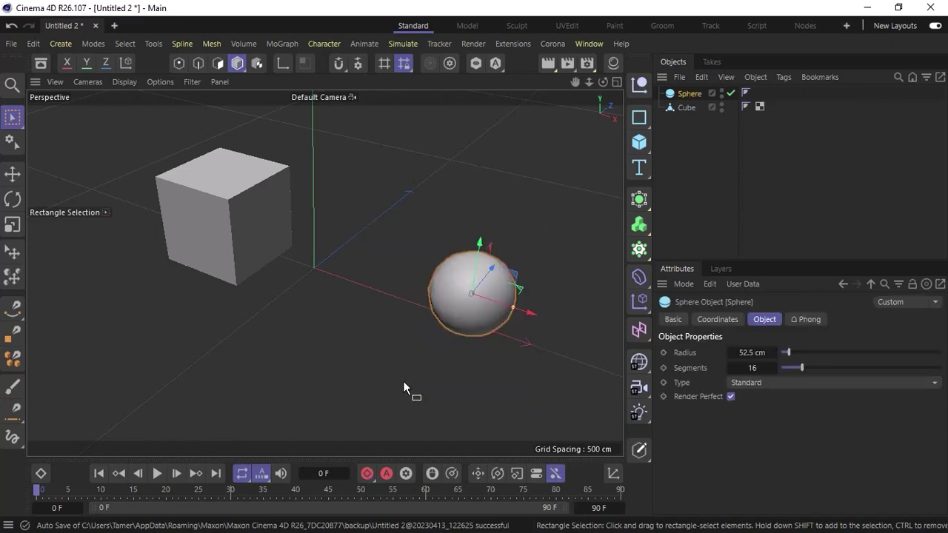
key(Delete)
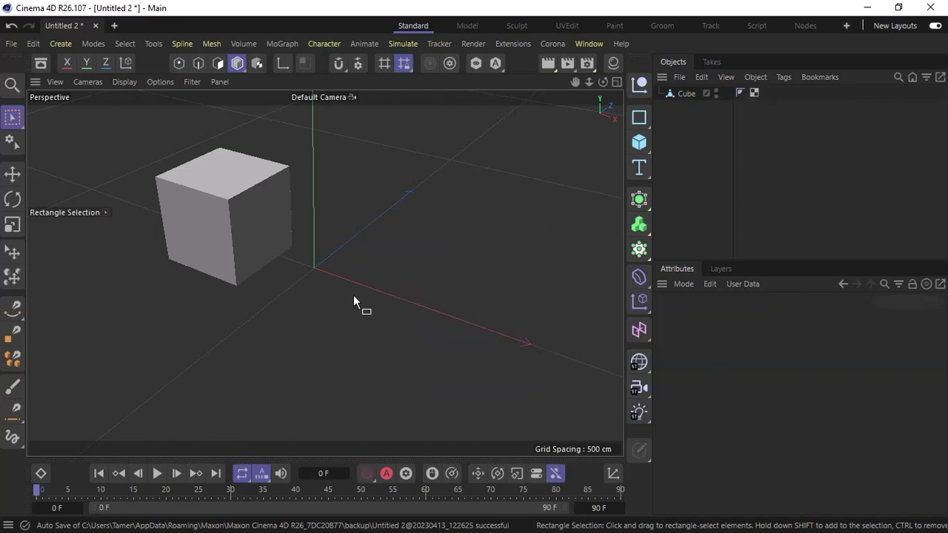
drag(326, 125, 131, 326)
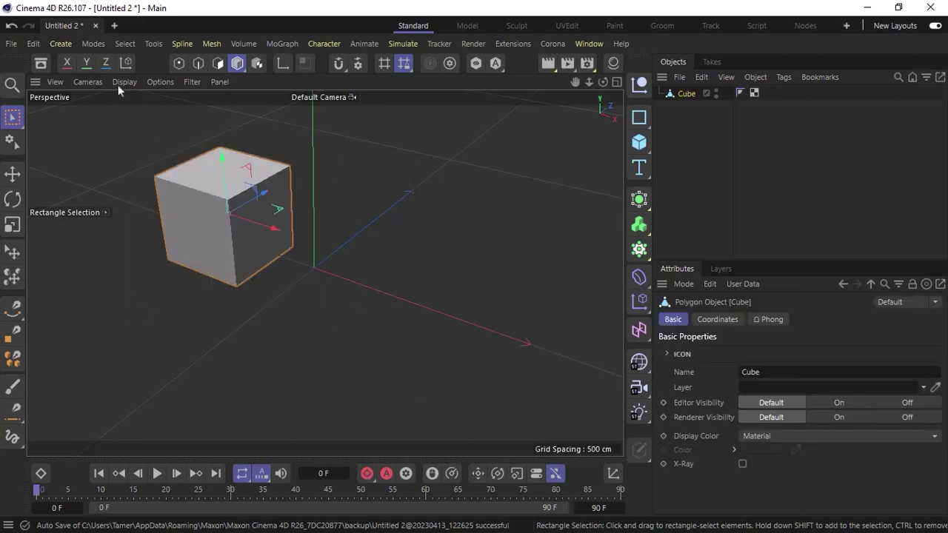
Activate the Move tool and move the cube along the positive X axis, back near the world origin
click(126, 44)
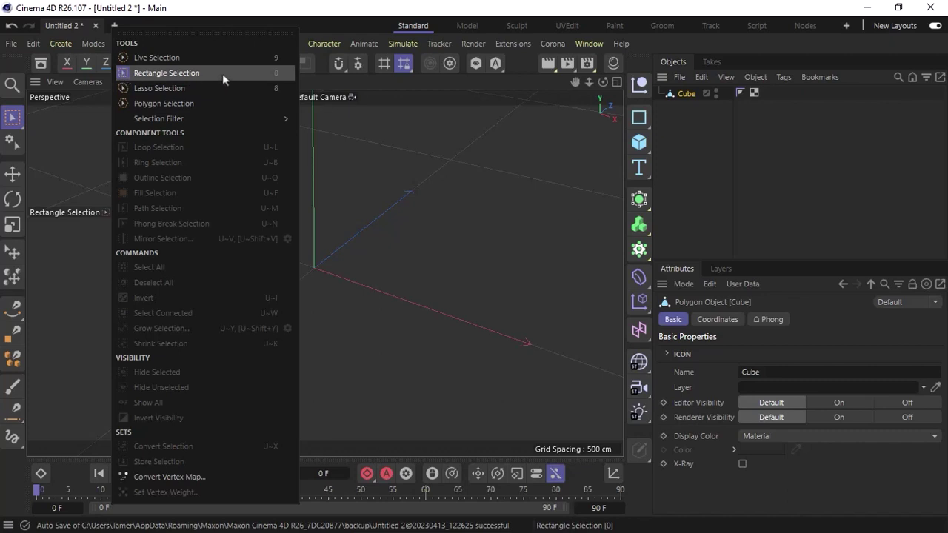
click(66, 119)
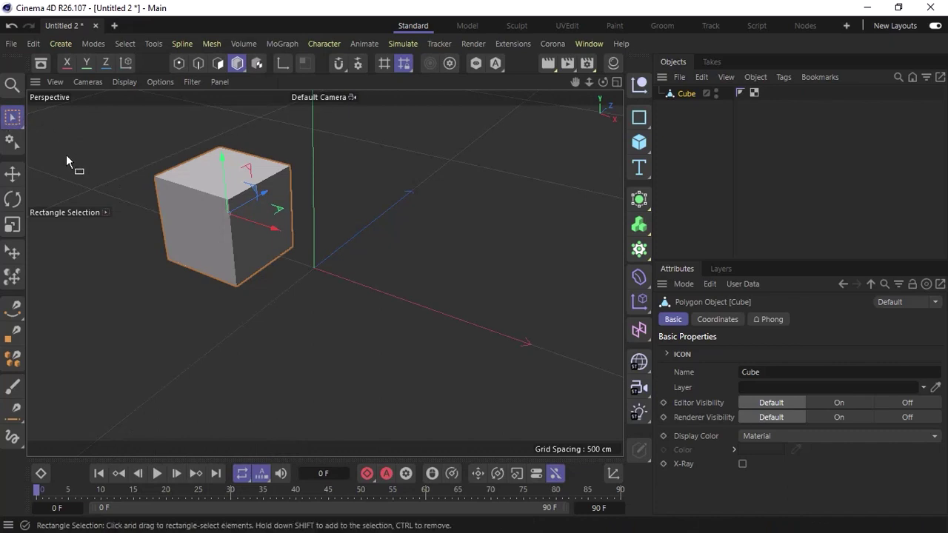
click(13, 175)
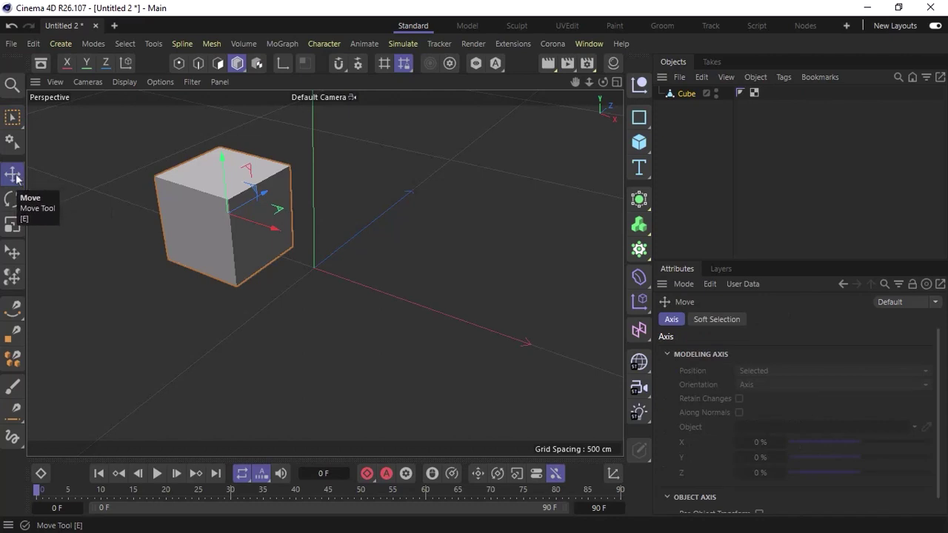
click(192, 235)
drag(227, 216, 355, 271)
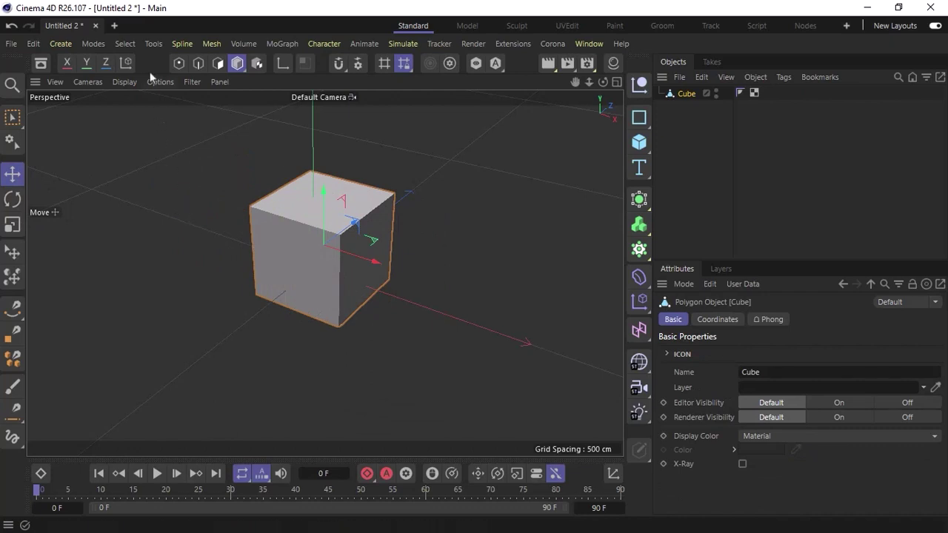
Examine the transform and placement tools, activating Rotate and Scale briefly before returning to the Move tool
click(152, 45)
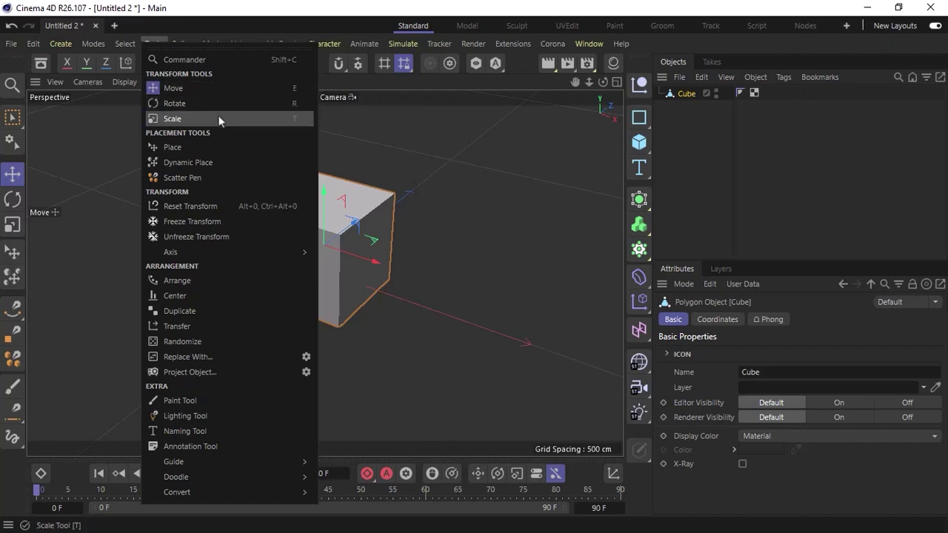
click(102, 148)
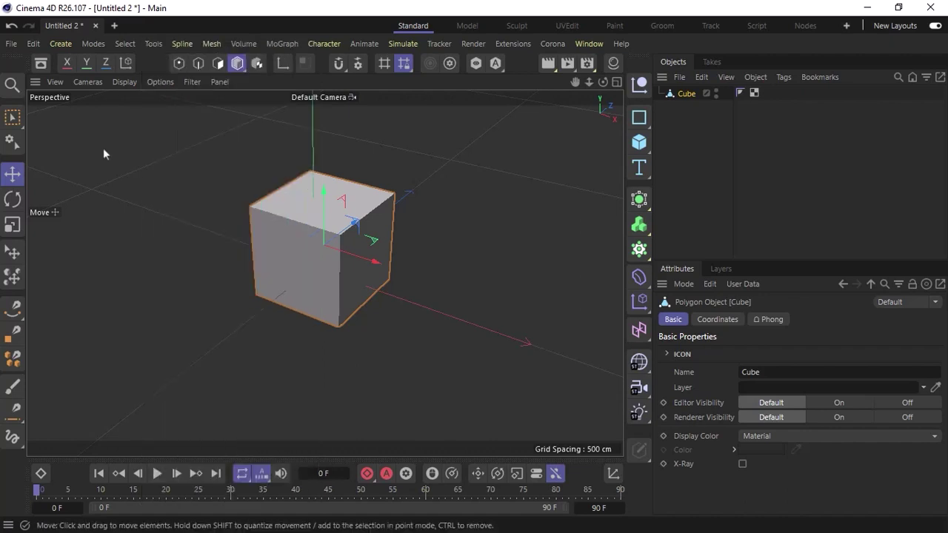
click(13, 200)
click(15, 226)
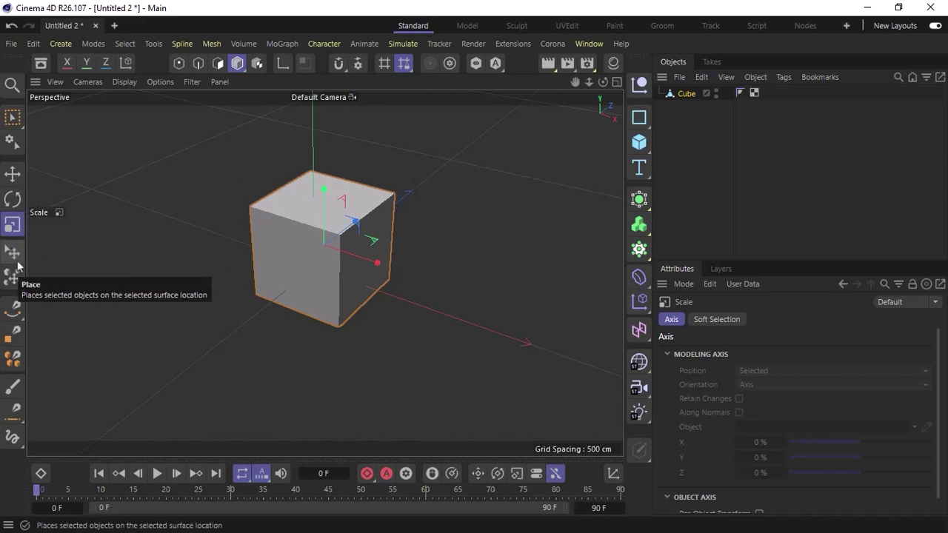
click(143, 45)
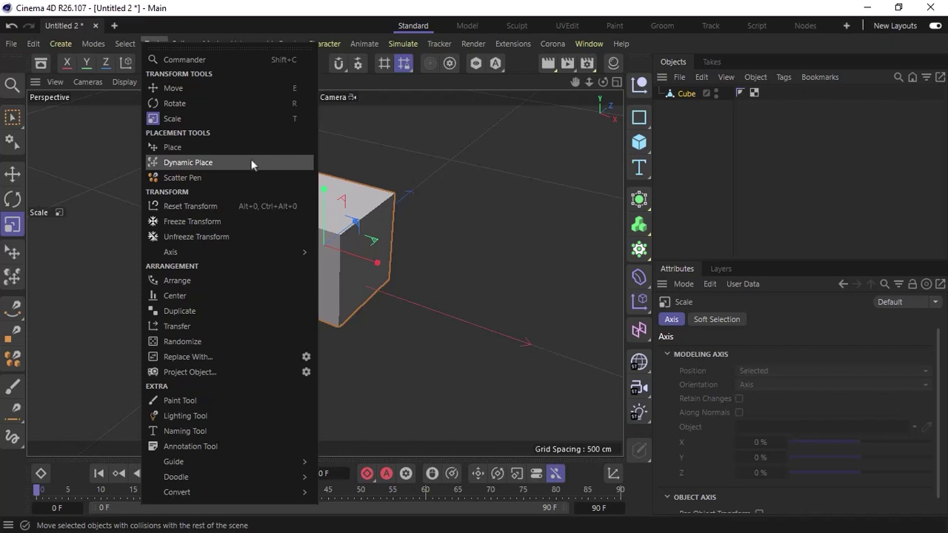
click(416, 171)
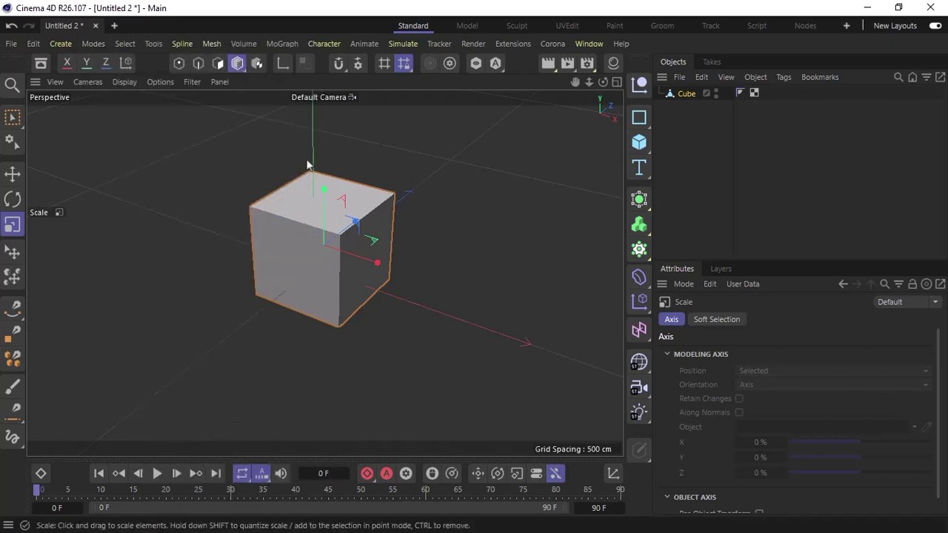
click(11, 174)
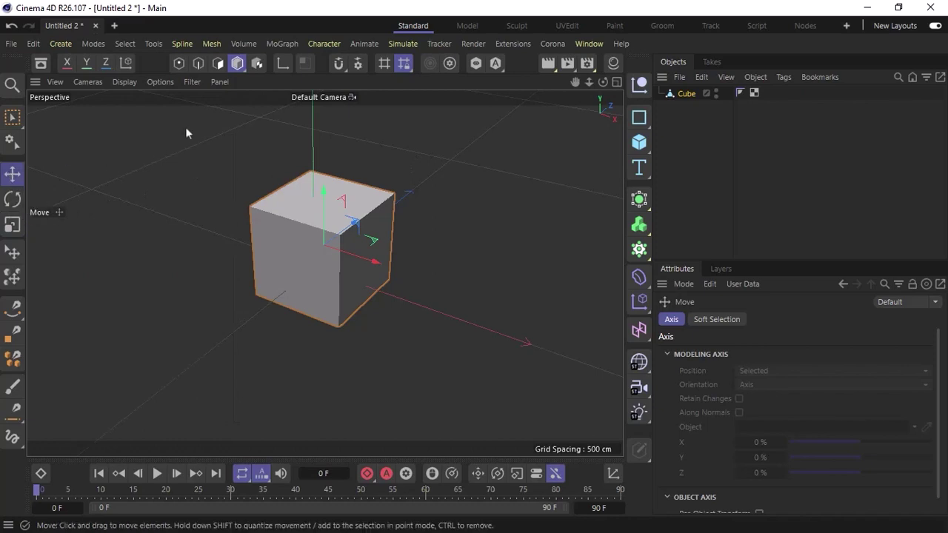
Examine the spline drawing tools, the mesh modelling commands with their Add options, and the volume generators
click(183, 43)
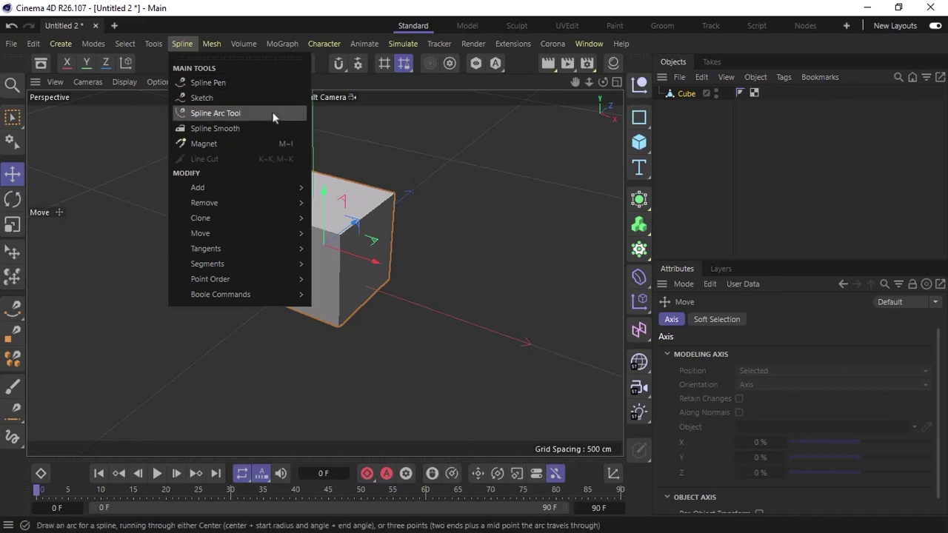
click(135, 138)
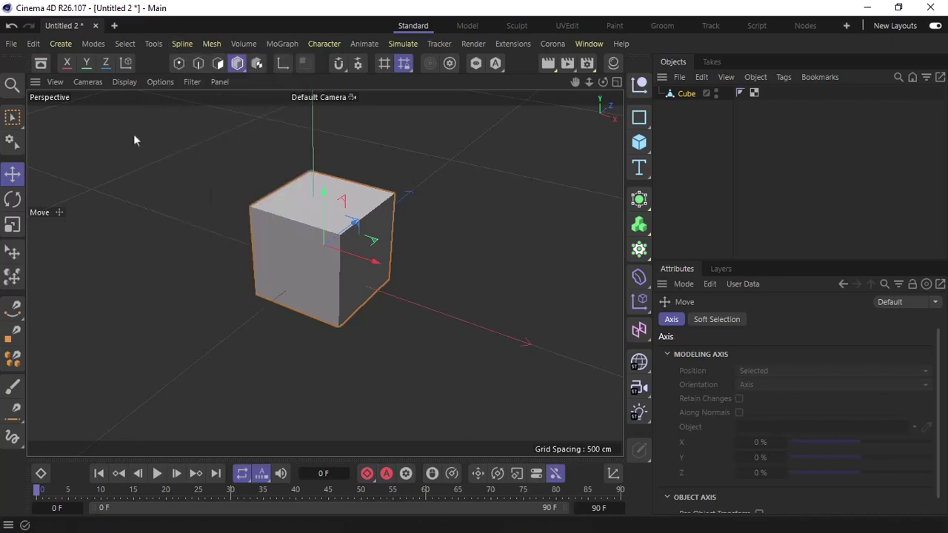
click(18, 308)
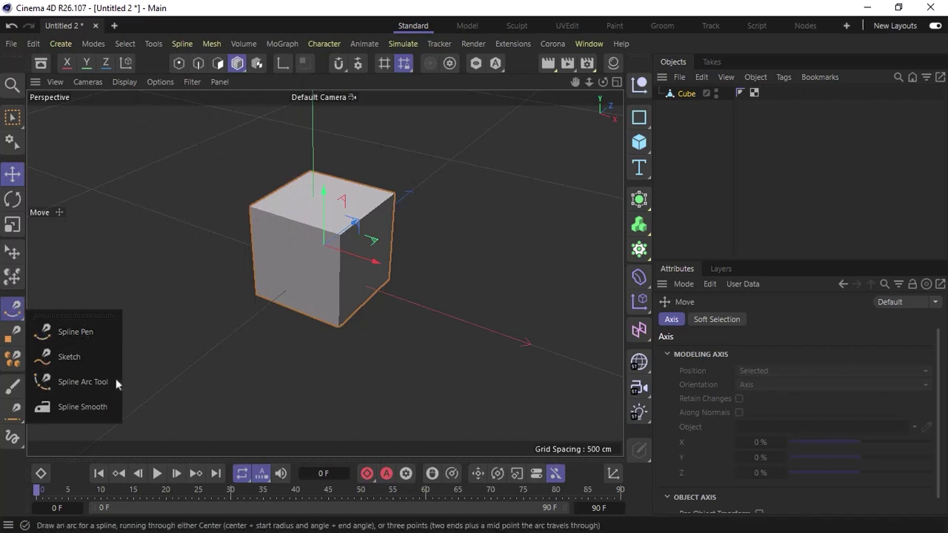
click(177, 317)
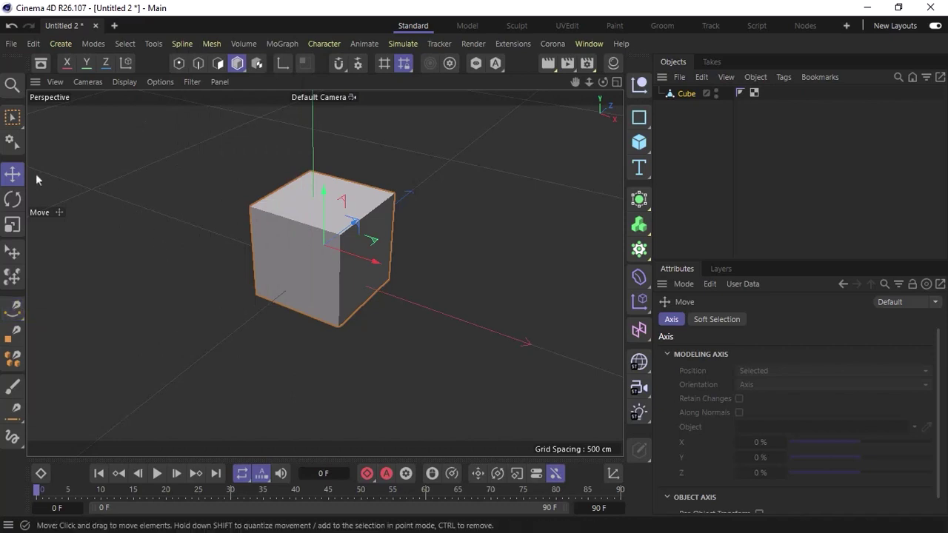
click(211, 46)
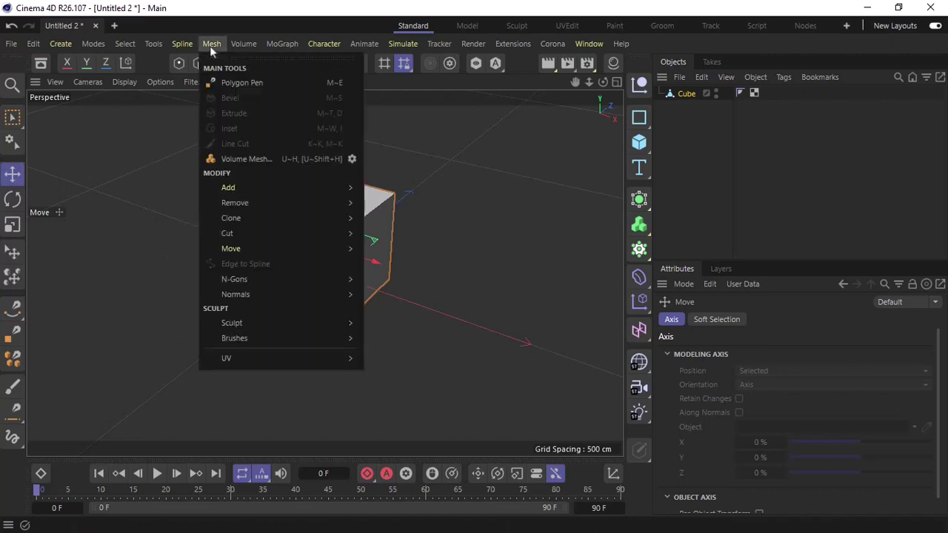
mouse_move(286, 192)
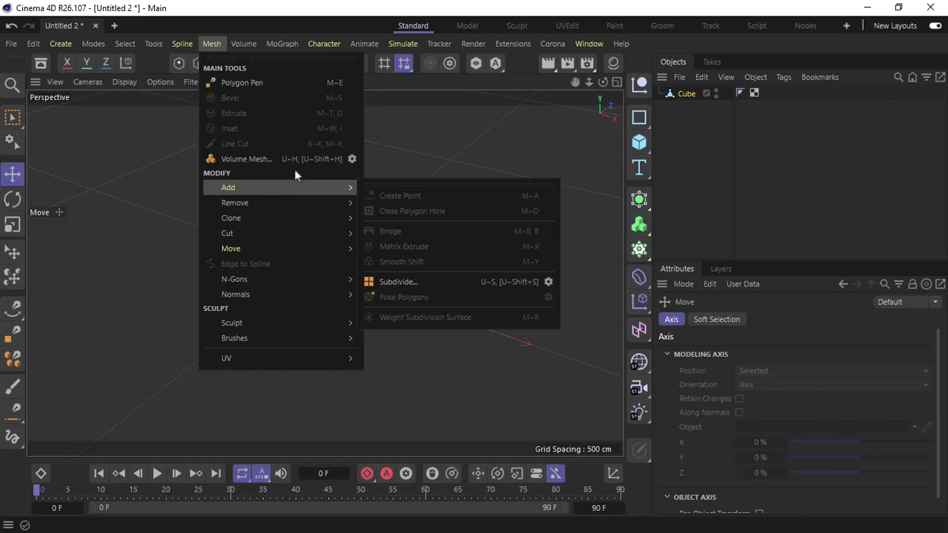
mouse_move(244, 45)
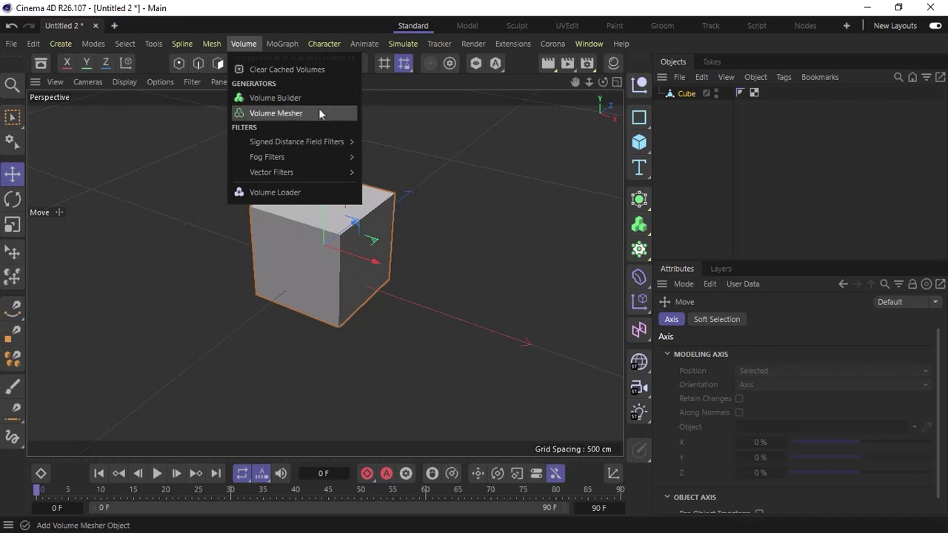
click(456, 162)
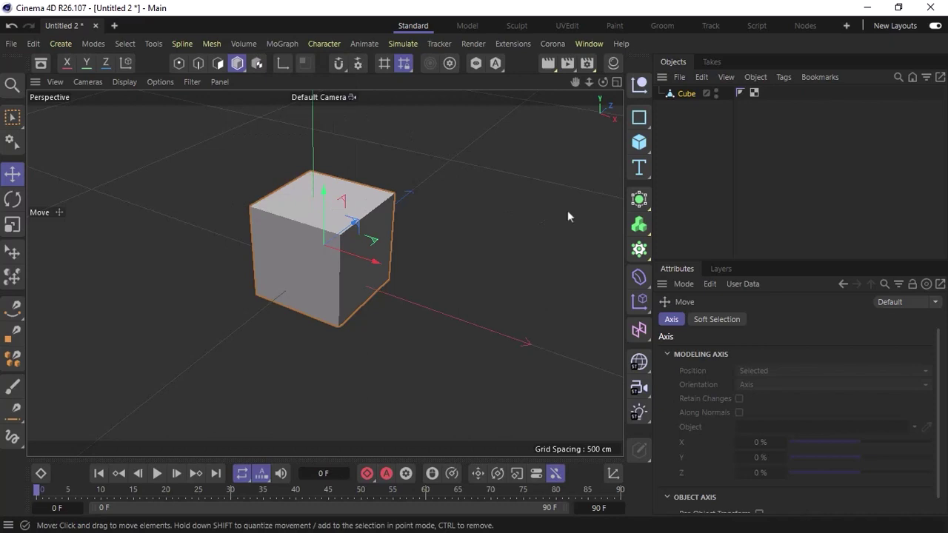
Add a sphere, scale it down, and position it so that it overlaps the cube's upper corner on the positive X side
click(643, 151)
click(809, 224)
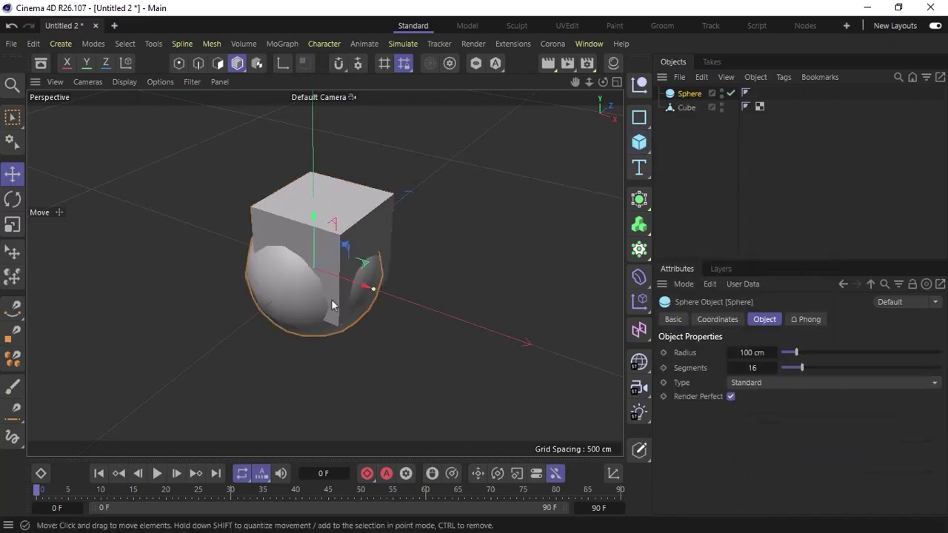
drag(331, 299, 364, 400)
key(t)
key(e)
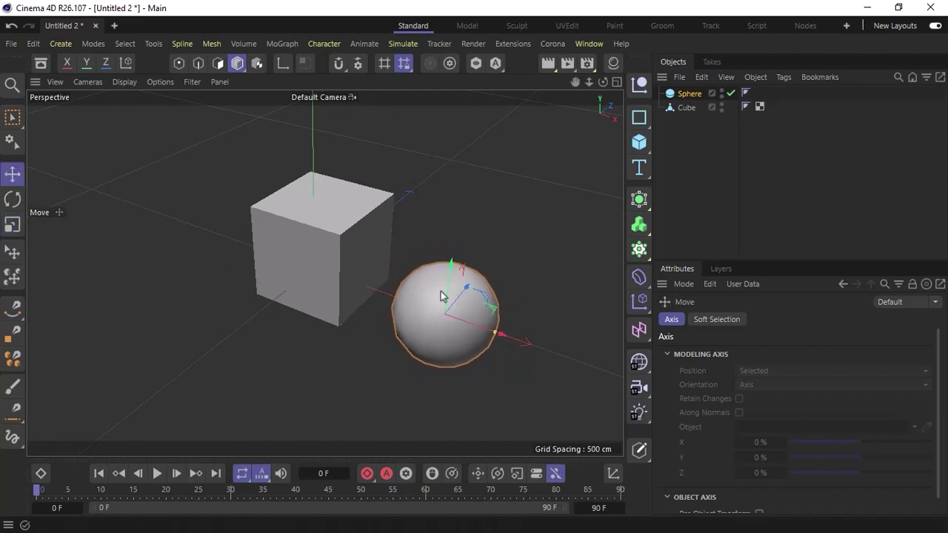
drag(449, 271, 404, 240)
Check the overlap of the two objects from several angles, selecting cube and sphere alternately and ending with the cube selected
alt+drag(343, 263, 406, 247)
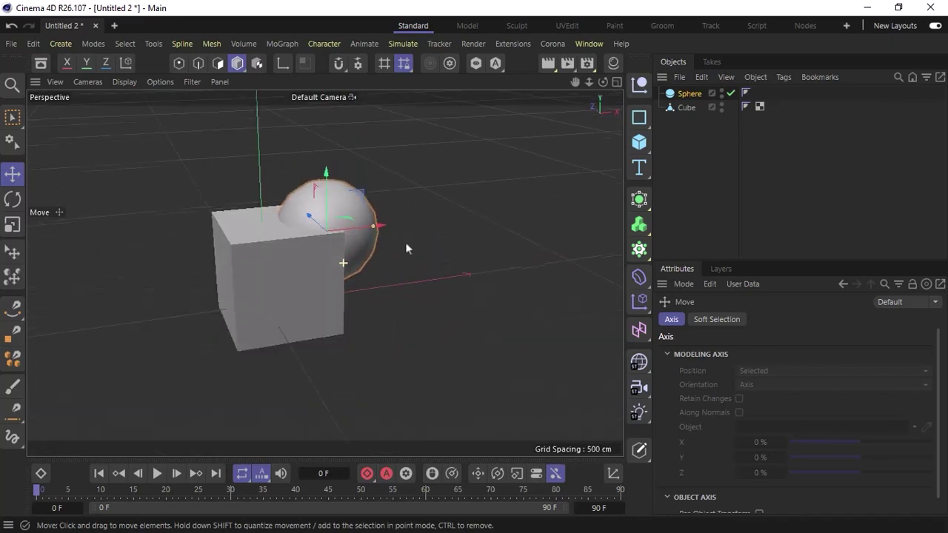
click(283, 278)
click(333, 199)
click(297, 289)
alt+drag(310, 290, 178, 314)
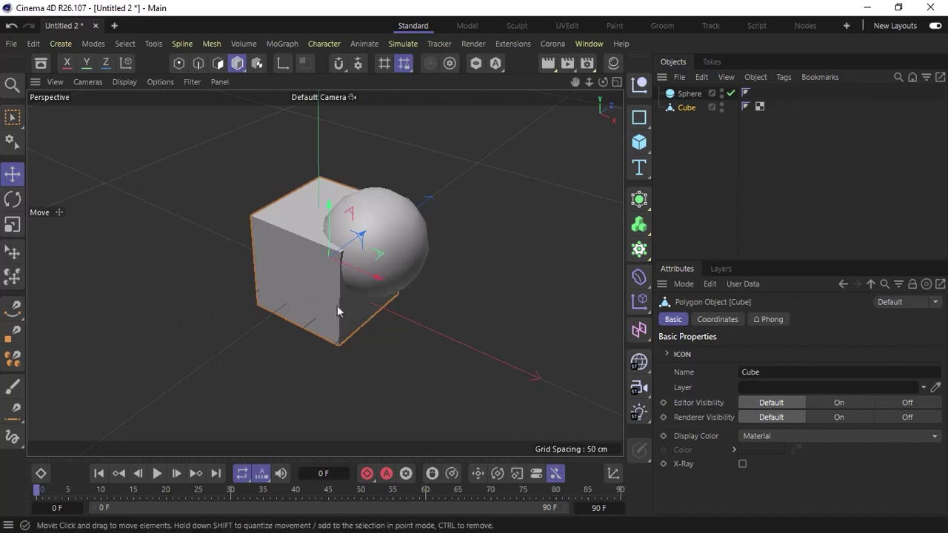
alt+middle_drag(337, 305, 263, 309)
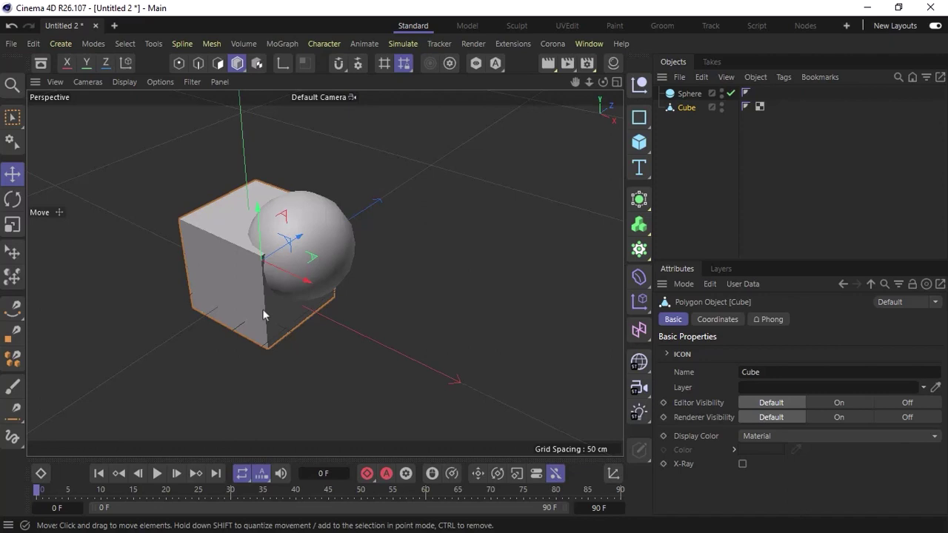
Add a Volume Builder and a Volume Mesher object to the scene
click(211, 42)
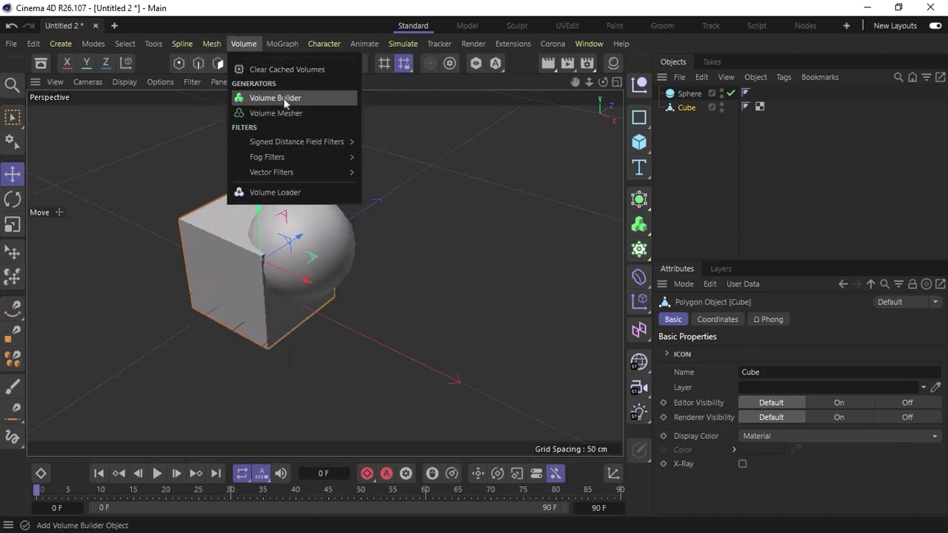
click(285, 103)
click(243, 45)
click(285, 114)
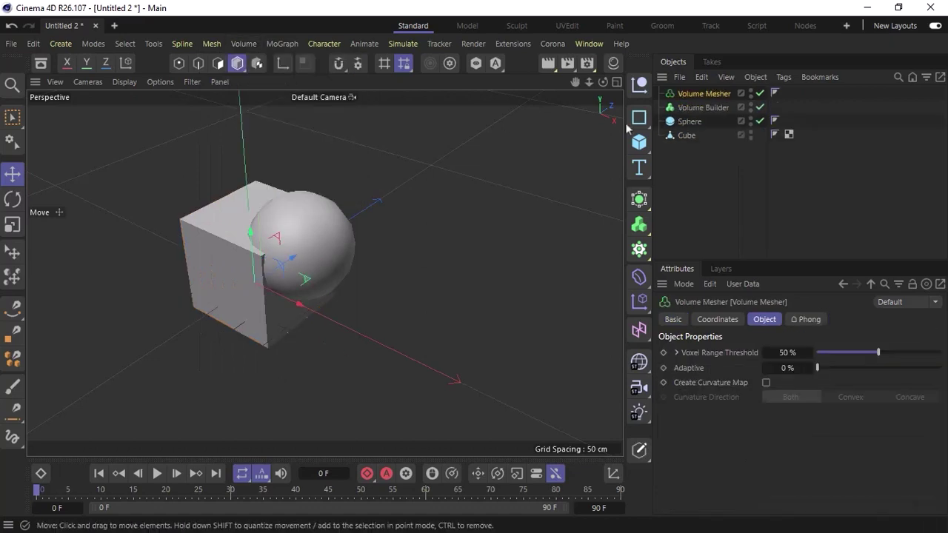
Make the sphere and the cube children of the Volume Builder, and nest the Volume Builder under the Volume Mesher
click(686, 136)
ctrl+click(698, 123)
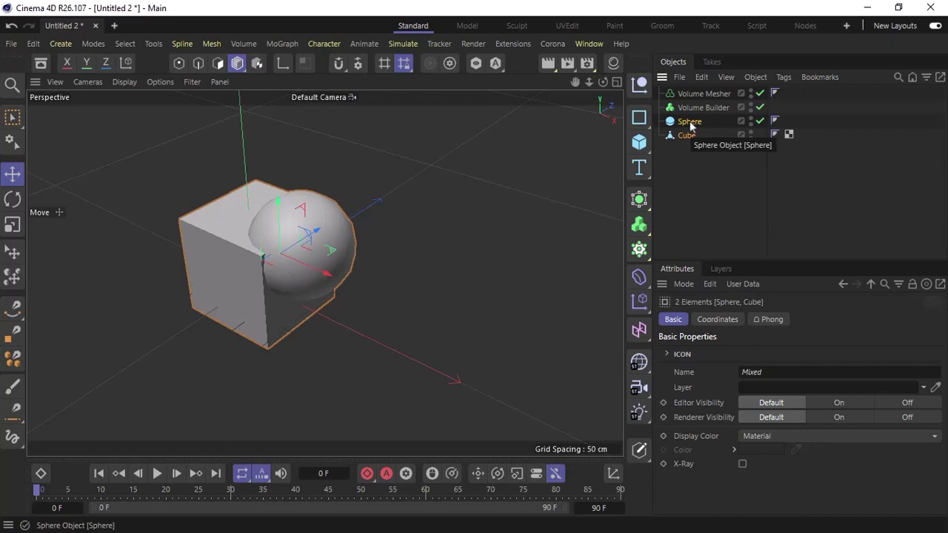
drag(690, 125, 715, 97)
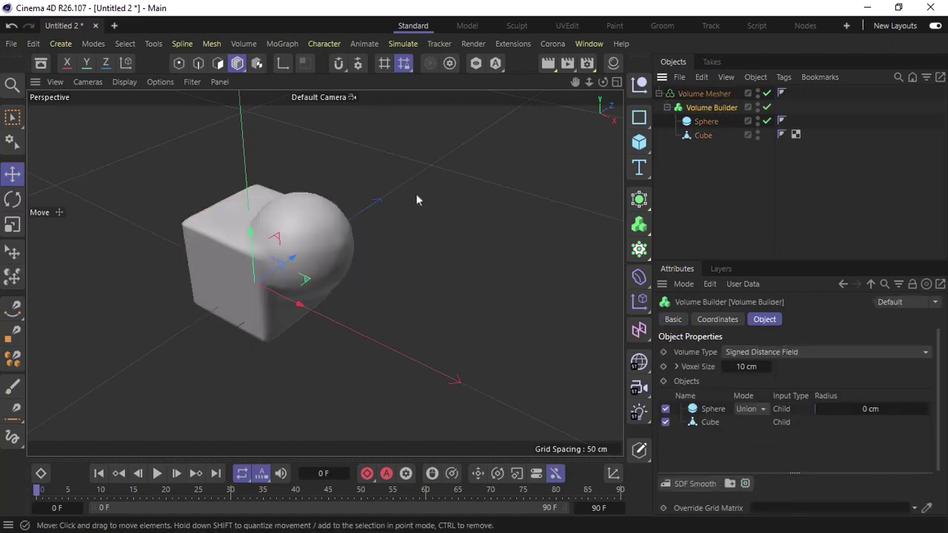
Set the sphere's mode to Subtract in the Volume Builder so it carves into the cube
mouse_move(311, 267)
alt+mouse_down()
mouse_move(338, 164)
mouse_move(398, 252)
mouse_move(297, 275)
alt+mouse_up()
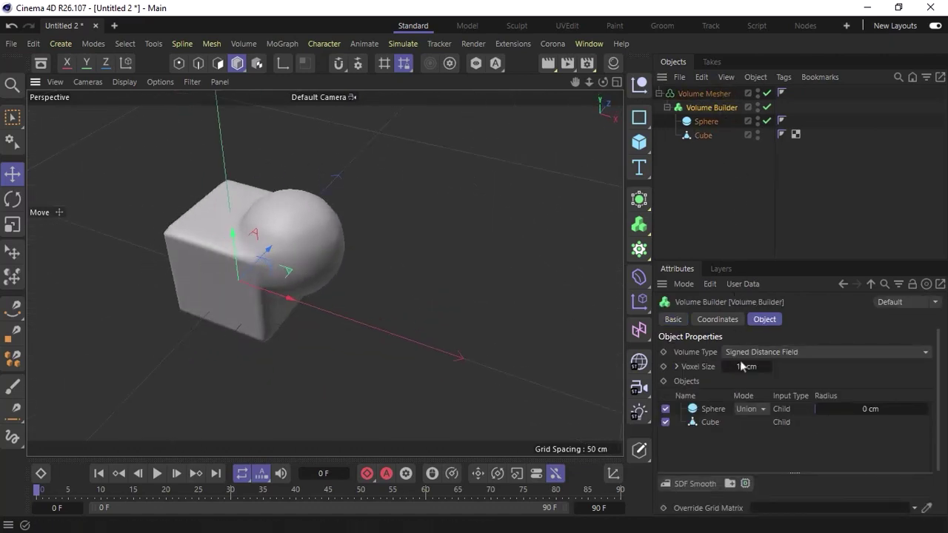
click(747, 414)
click(752, 441)
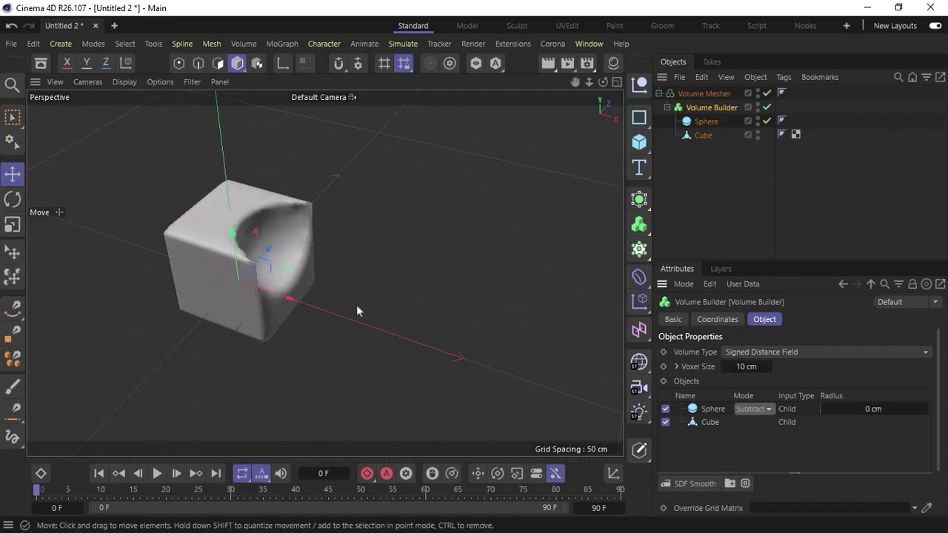
alt+drag(294, 274, 240, 287)
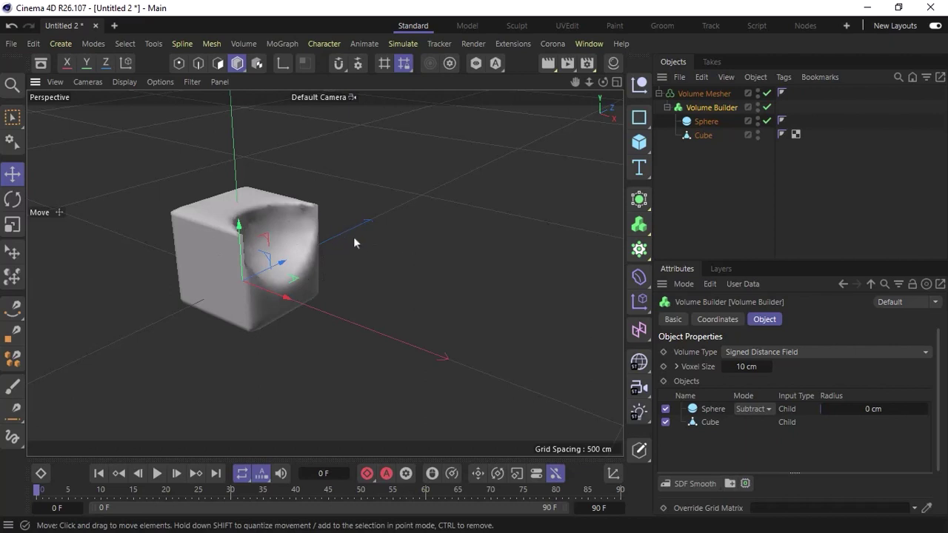
Delete the Volume Mesher together with its children and add a new cube
click(710, 96)
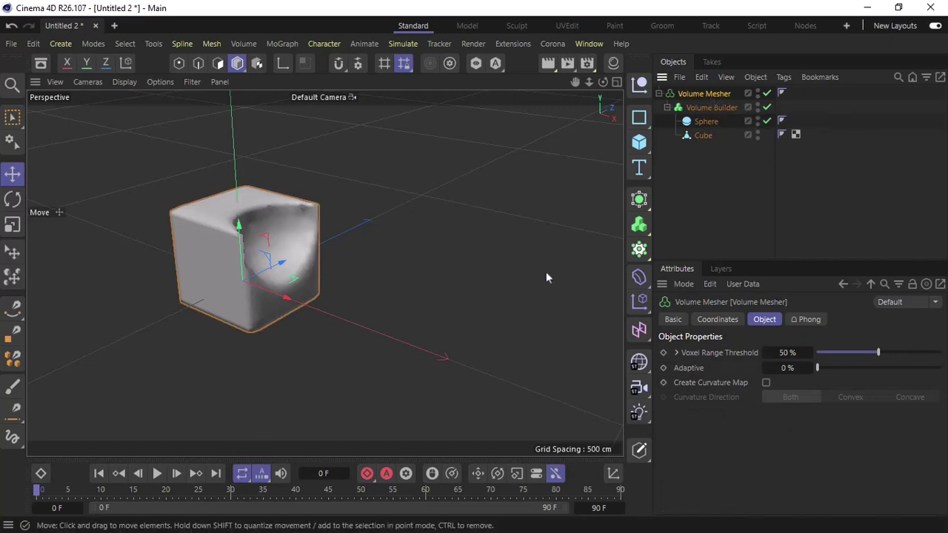
key(Delete)
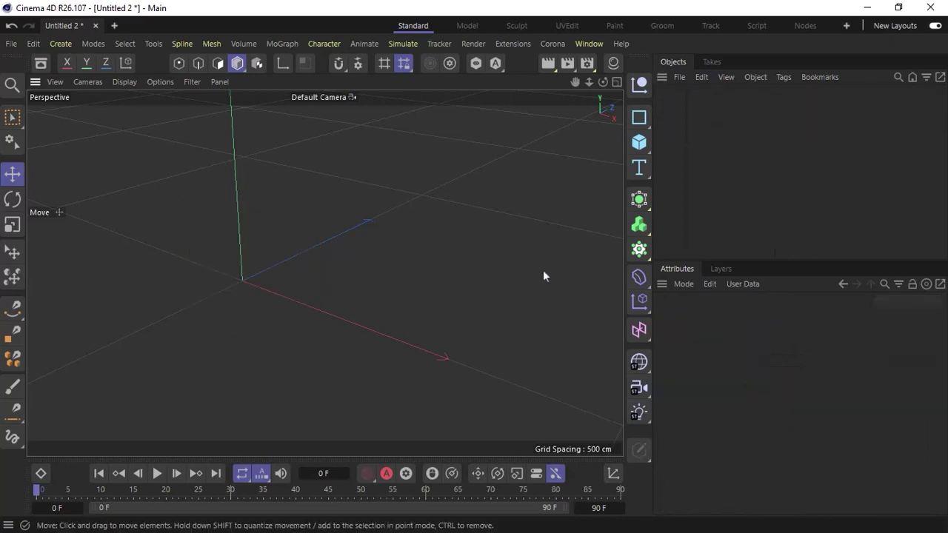
click(639, 142)
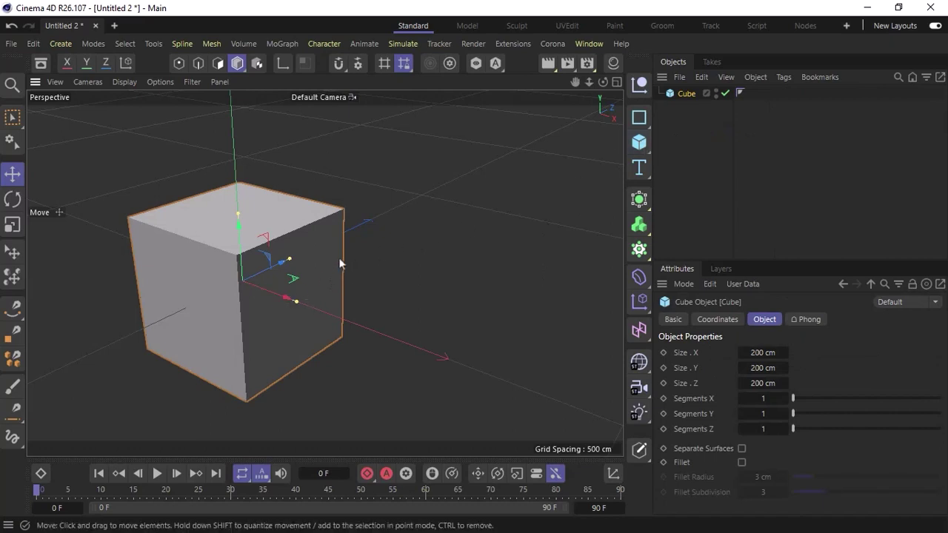
click(282, 43)
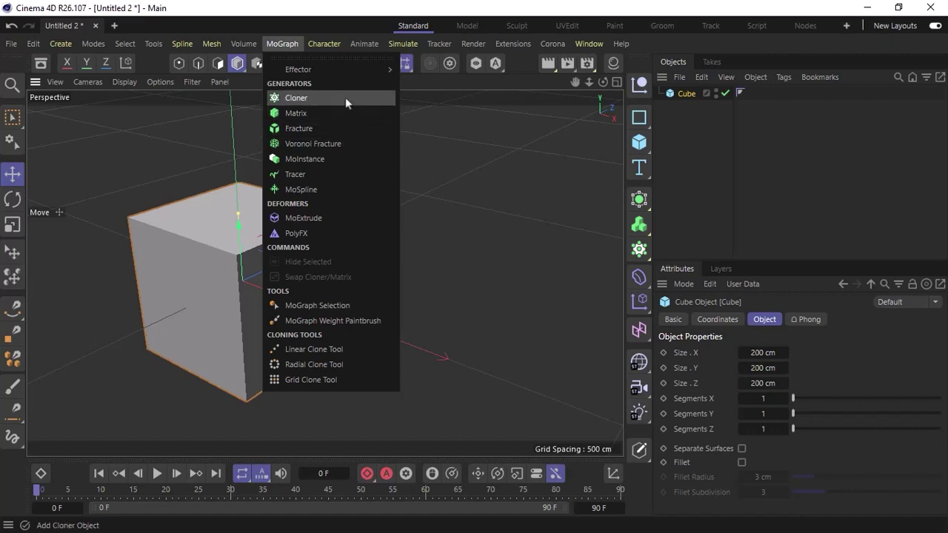
click(448, 153)
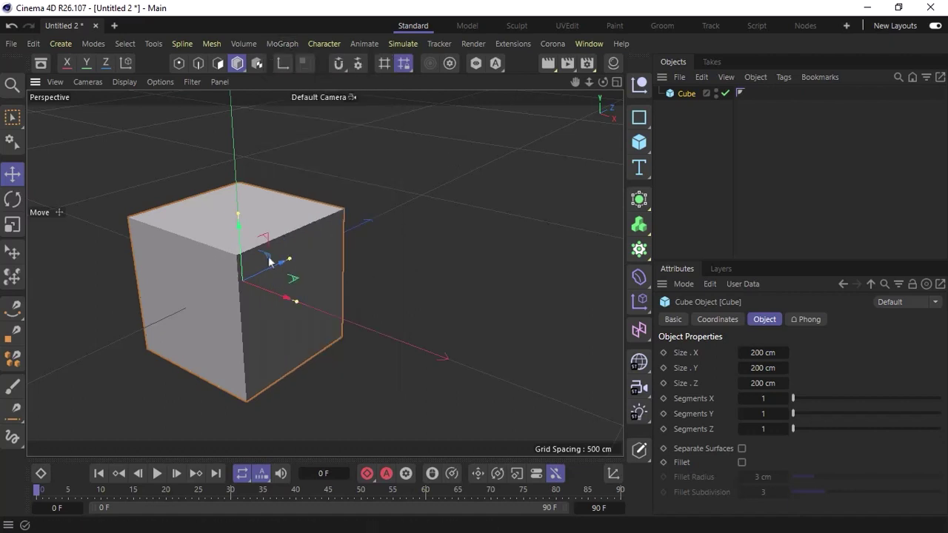
Scale the cube down uniformly to about 65 cm per side and raise it above the ground along the Y axis
key(t)
drag(307, 277, 42, 481)
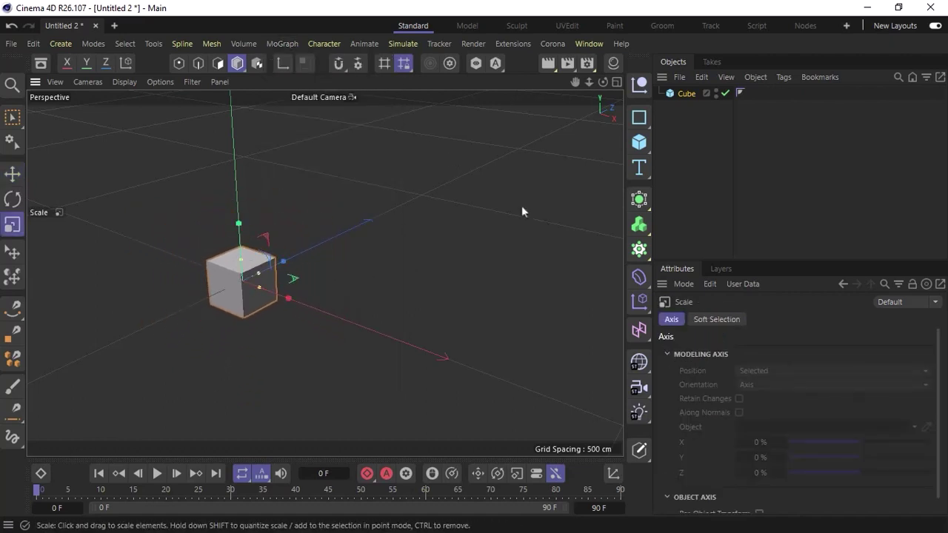
key(e)
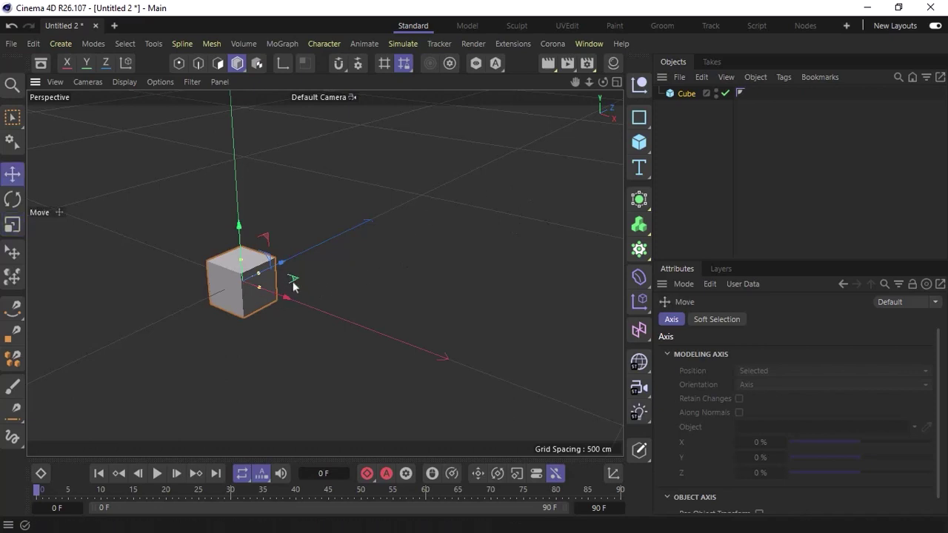
drag(294, 282, 286, 213)
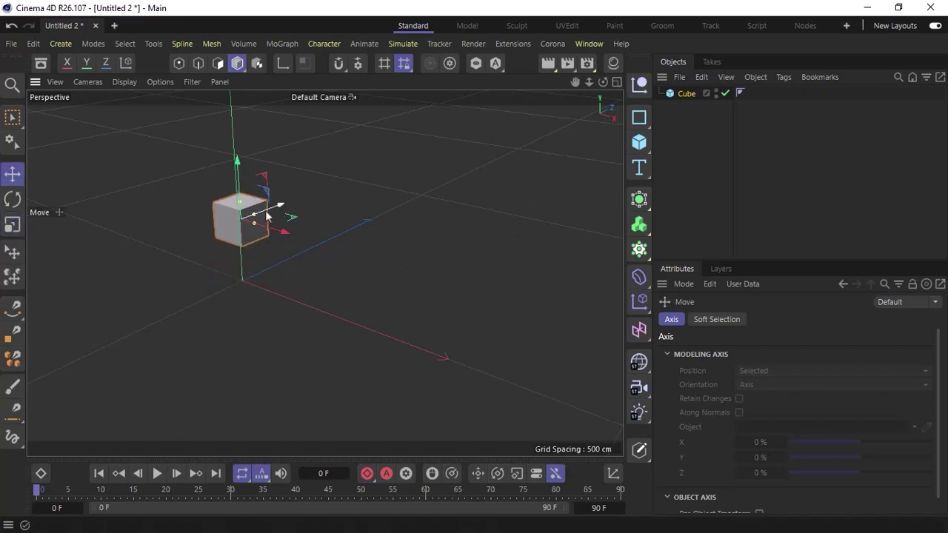
Add a Cloner as the parent of the cube
click(284, 45)
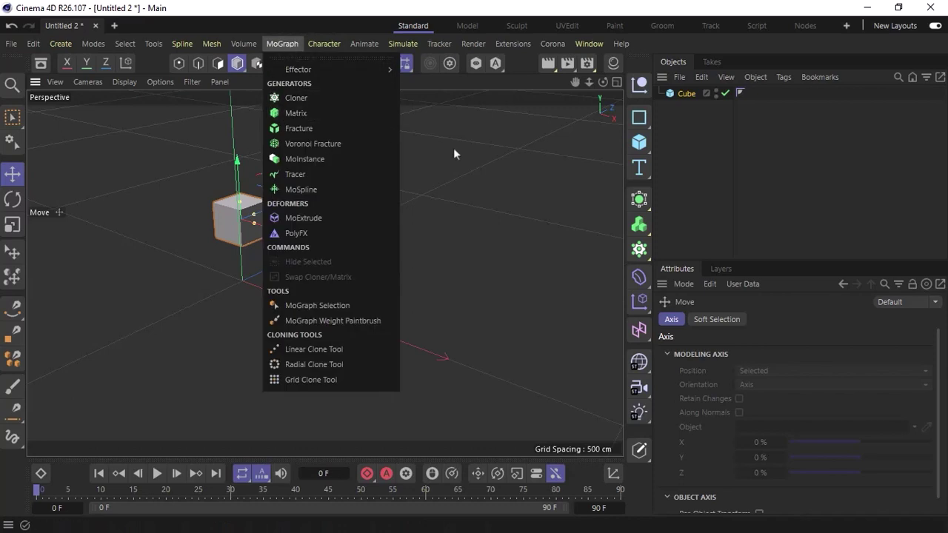
click(638, 200)
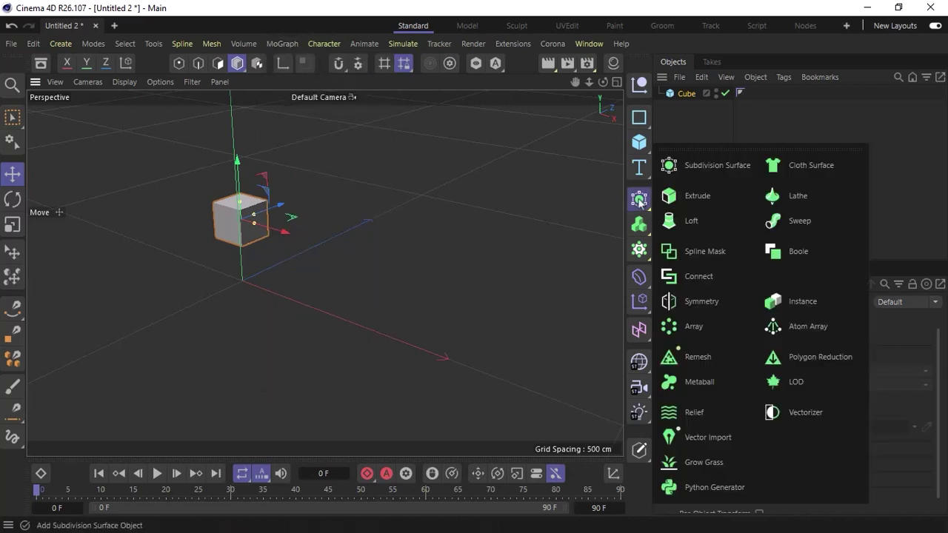
click(639, 250)
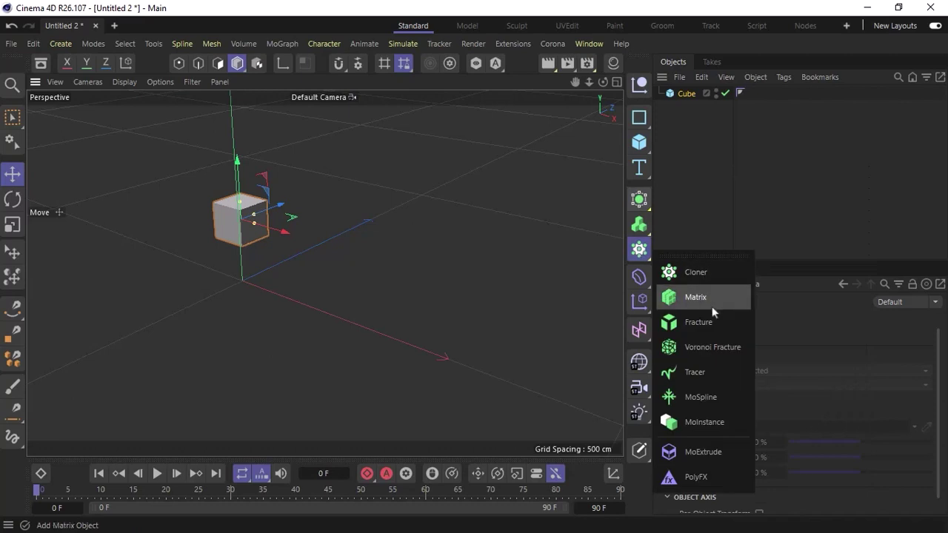
alt+click(717, 274)
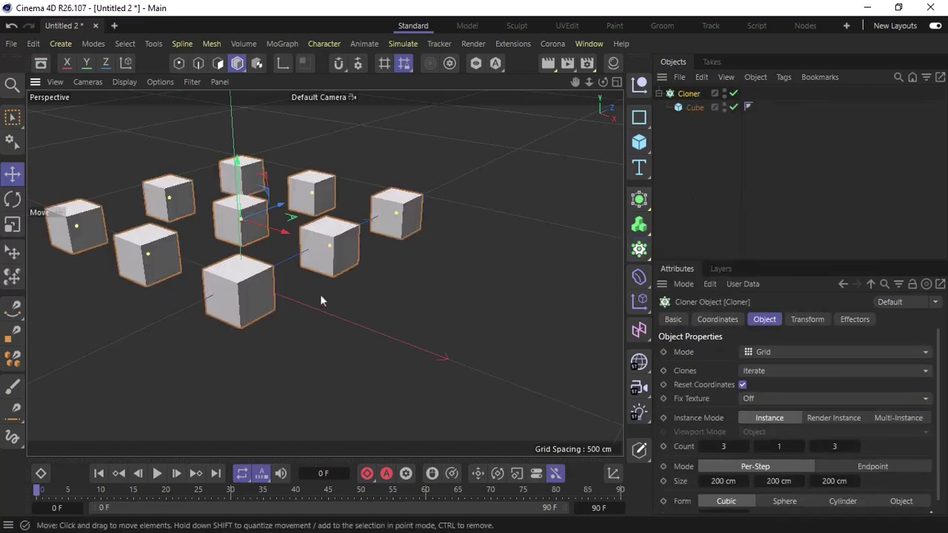
mouse_move(321, 300)
alt+mouse_down()
mouse_move(337, 295)
mouse_move(318, 318)
mouse_move(326, 311)
alt+mouse_up()
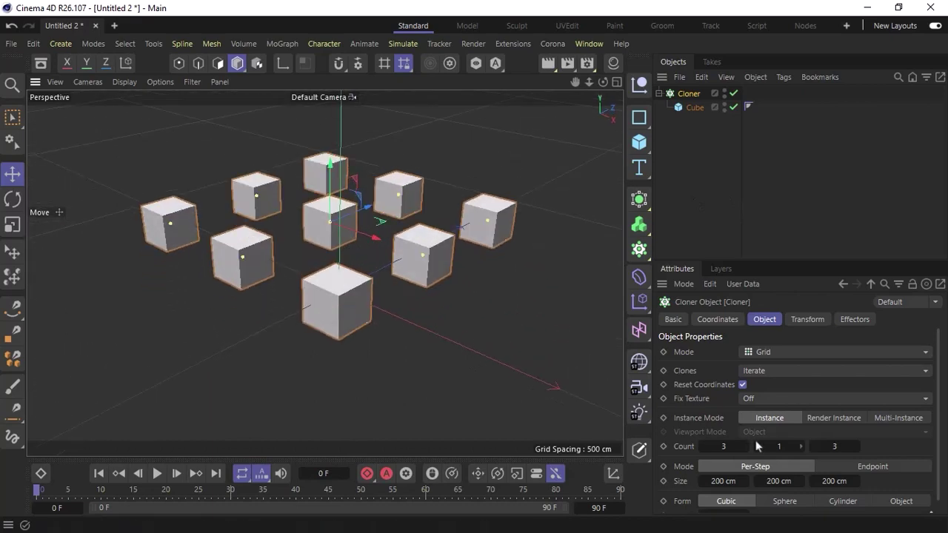
Set the Cloner's grid count in the Y direction to 2
click(802, 447)
mouse_move(305, 234)
alt+mouse_down()
mouse_move(342, 239)
mouse_move(427, 186)
mouse_move(307, 205)
mouse_move(320, 218)
alt+mouse_up()
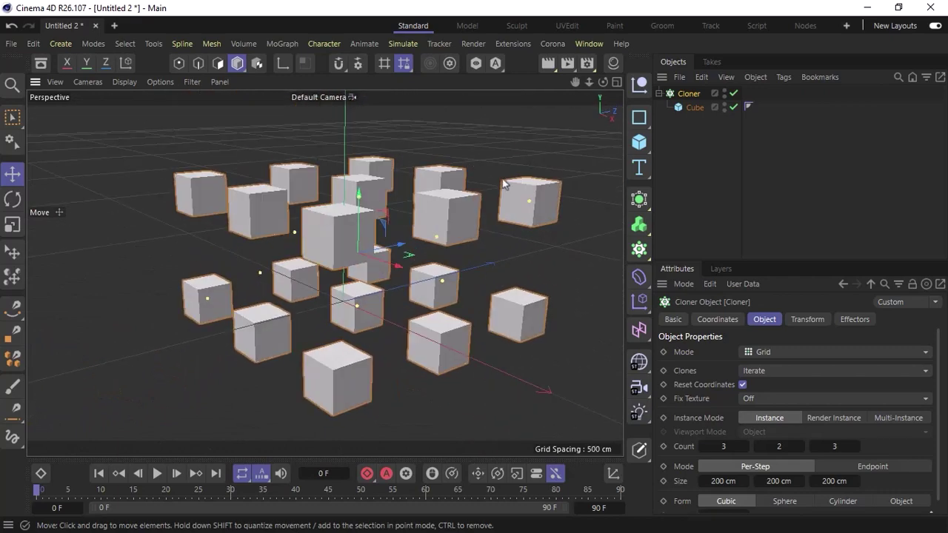
alt+drag(332, 236, 359, 256)
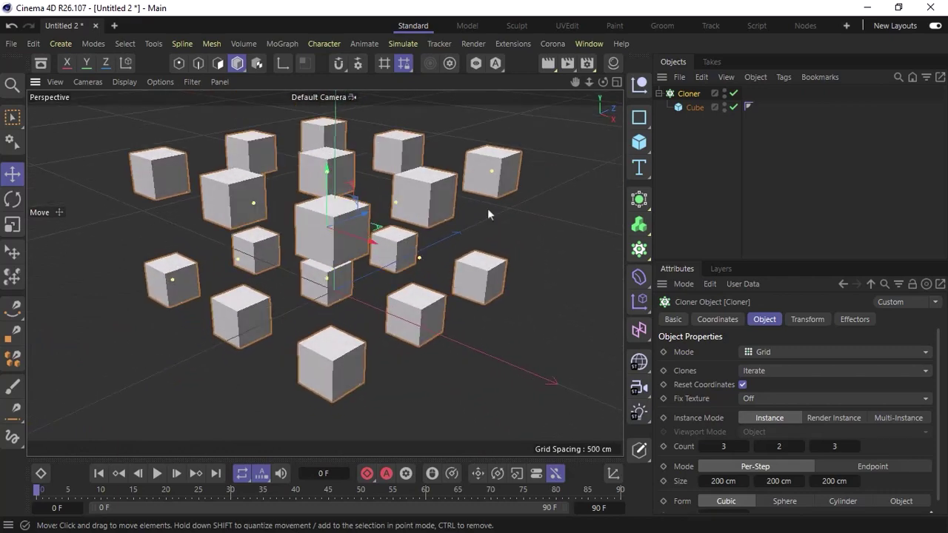
Move the cube out of the Cloner and delete the Cloner
click(695, 107)
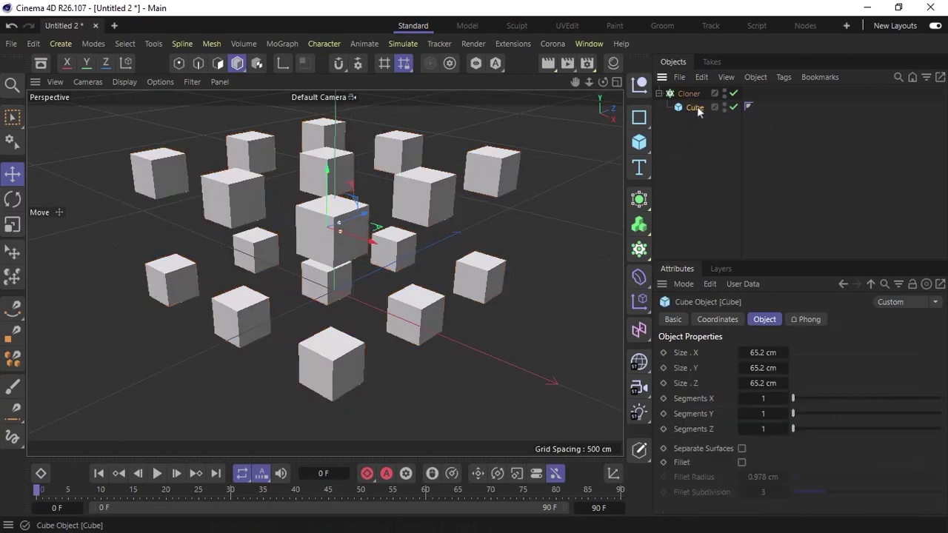
drag(697, 105, 696, 87)
click(691, 108)
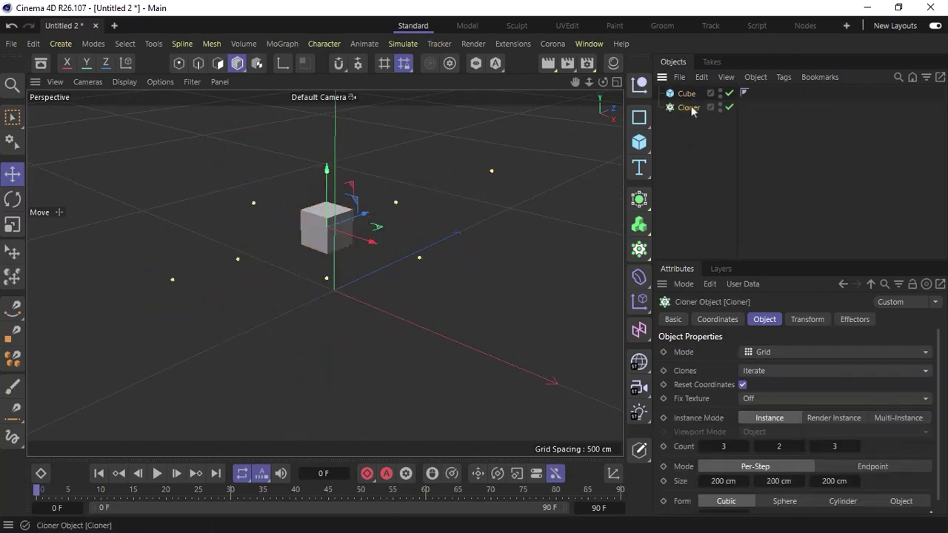
key(Delete)
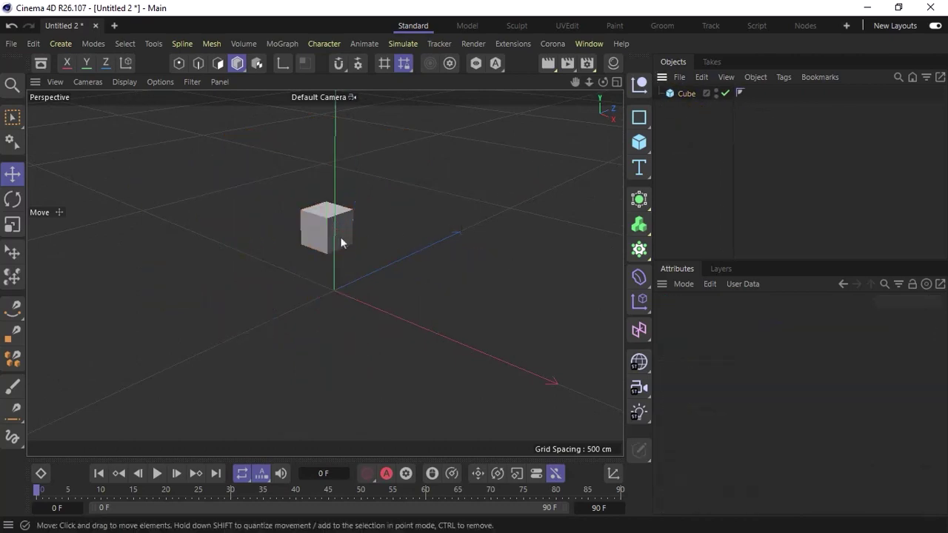
mouse_move(340, 236)
alt+mouse_down()
mouse_move(332, 228)
mouse_move(341, 225)
alt+mouse_up()
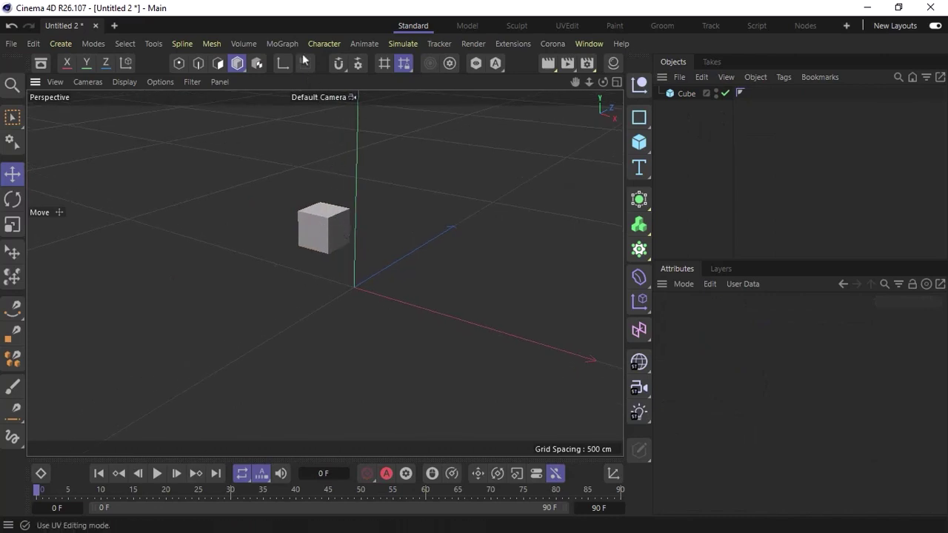
click(321, 45)
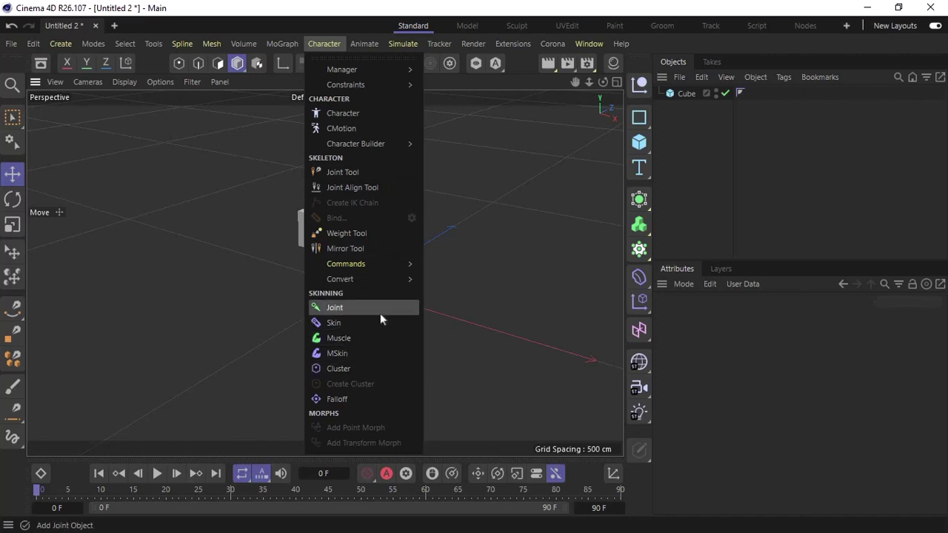
click(493, 287)
click(366, 45)
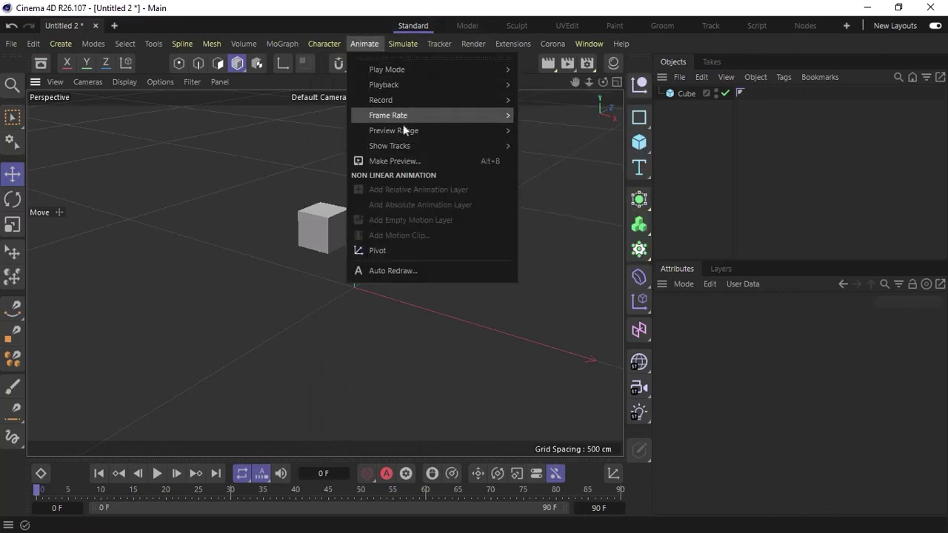
mouse_move(460, 72)
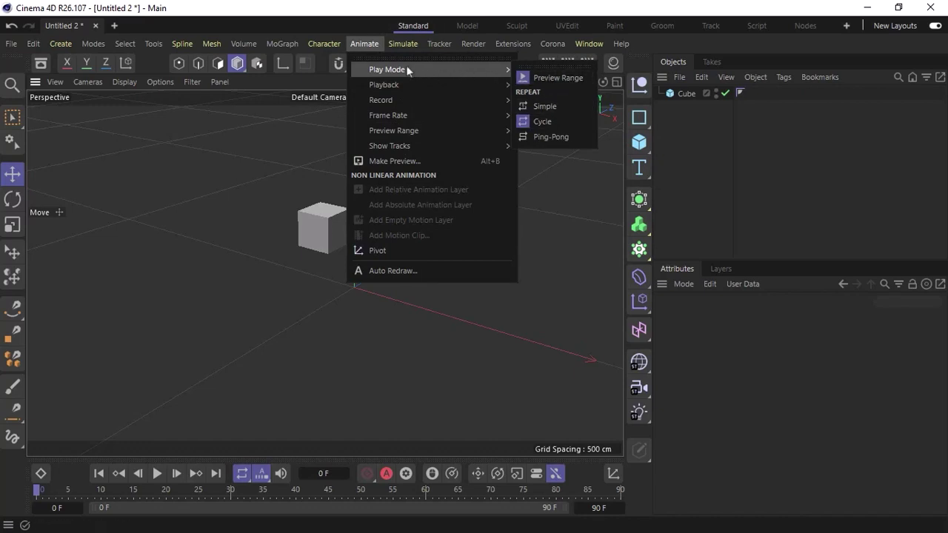
click(372, 47)
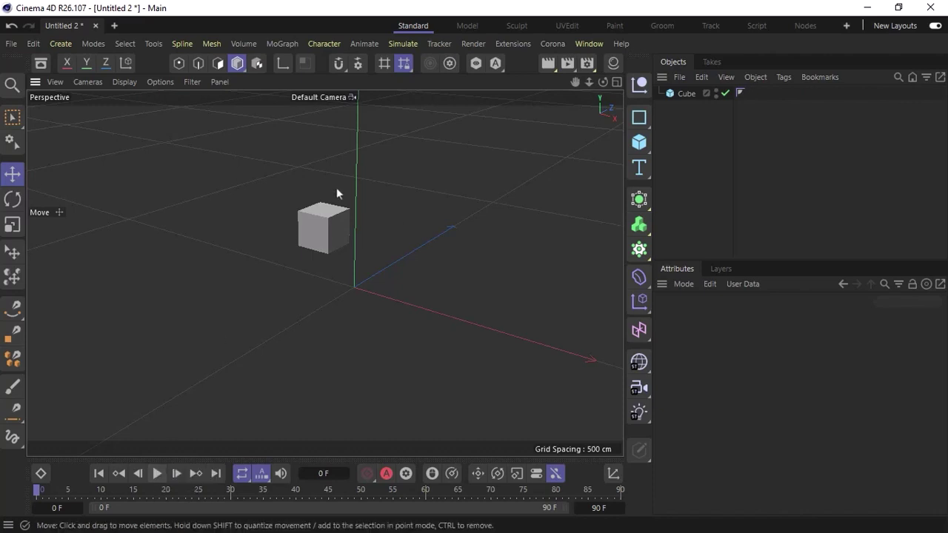
Add a particle Emitter, play its animation while viewing it from the side, and return to frame 0
click(405, 44)
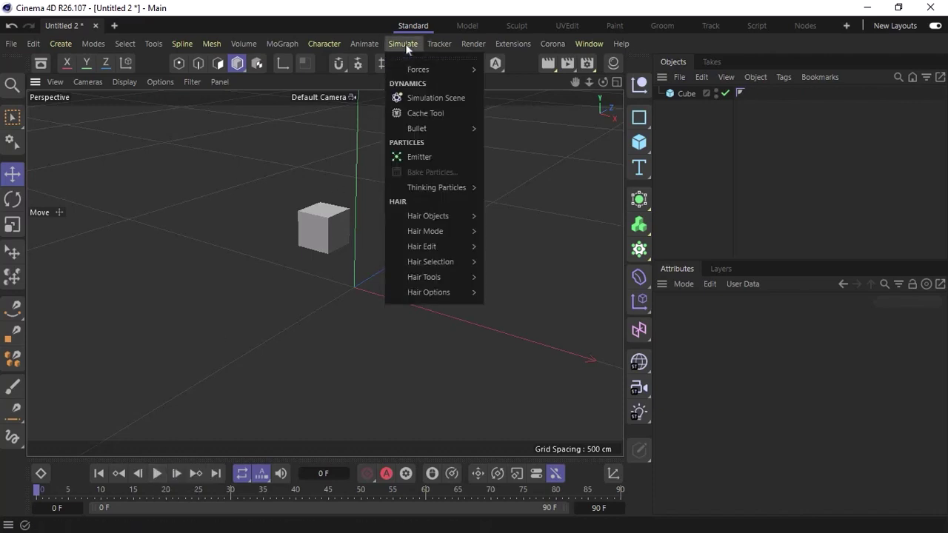
mouse_move(431, 69)
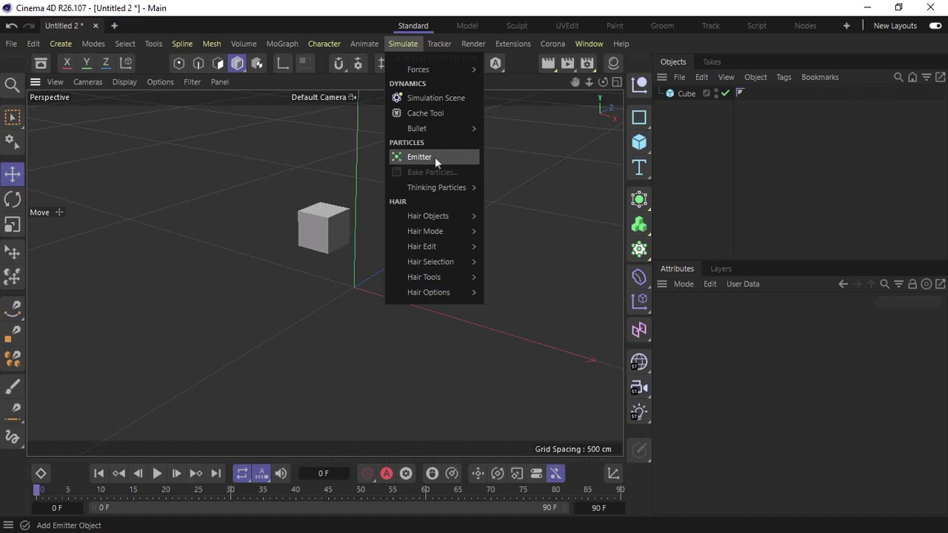
click(435, 158)
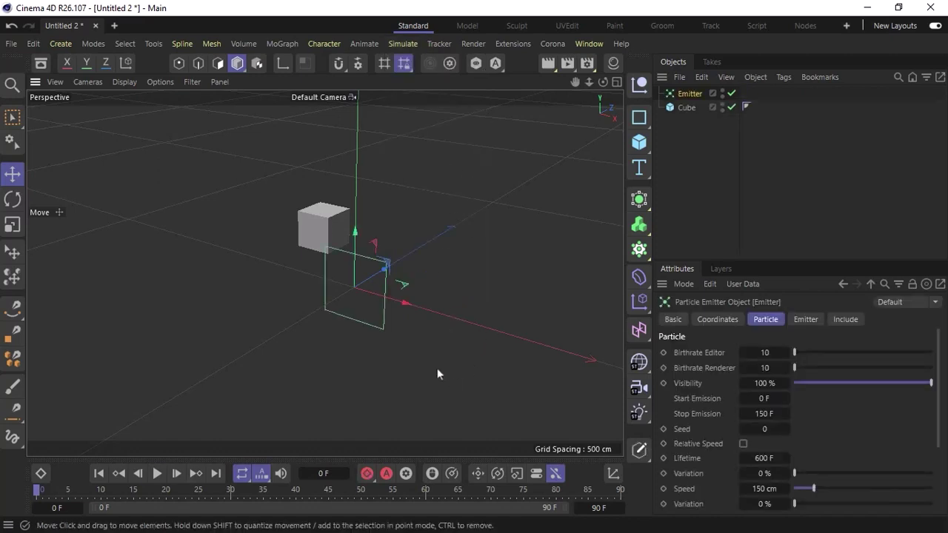
key(F8)
alt+drag(387, 311, 270, 303)
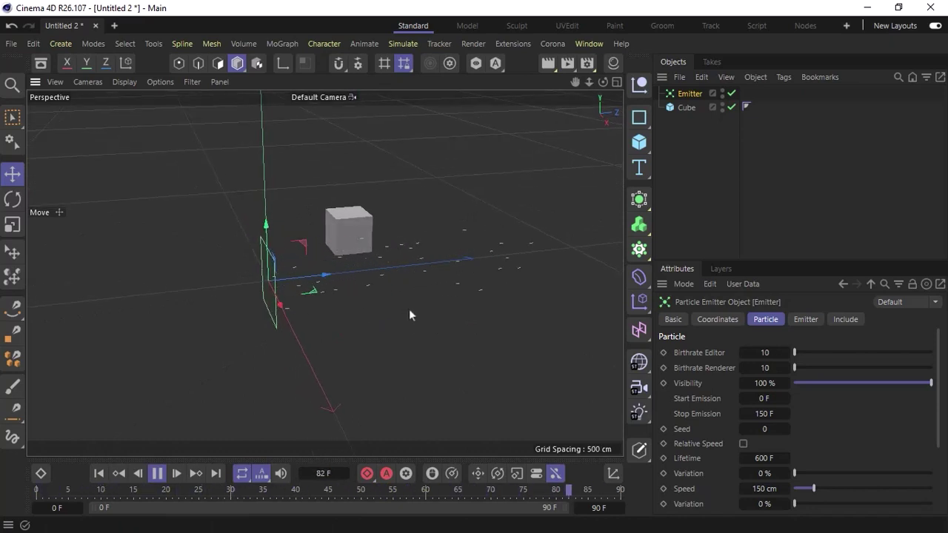
key(F8)
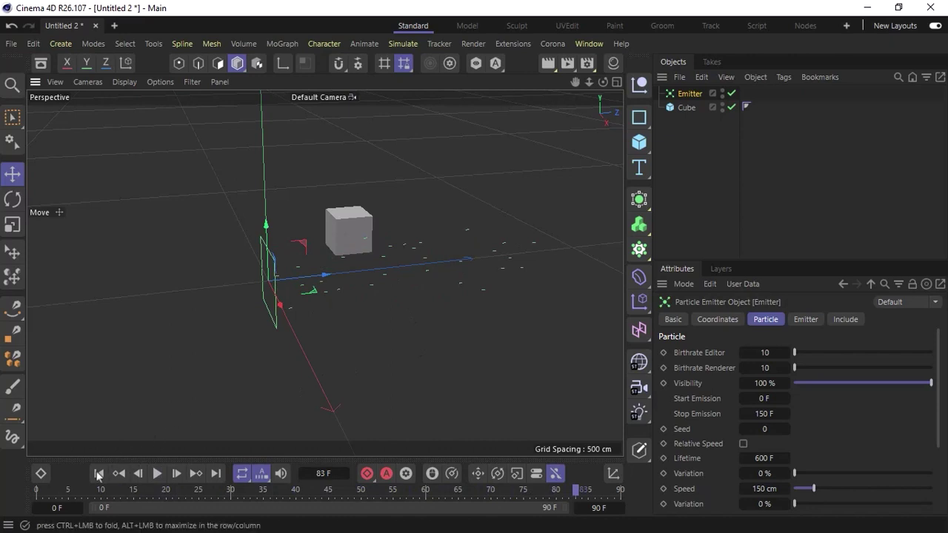
click(33, 490)
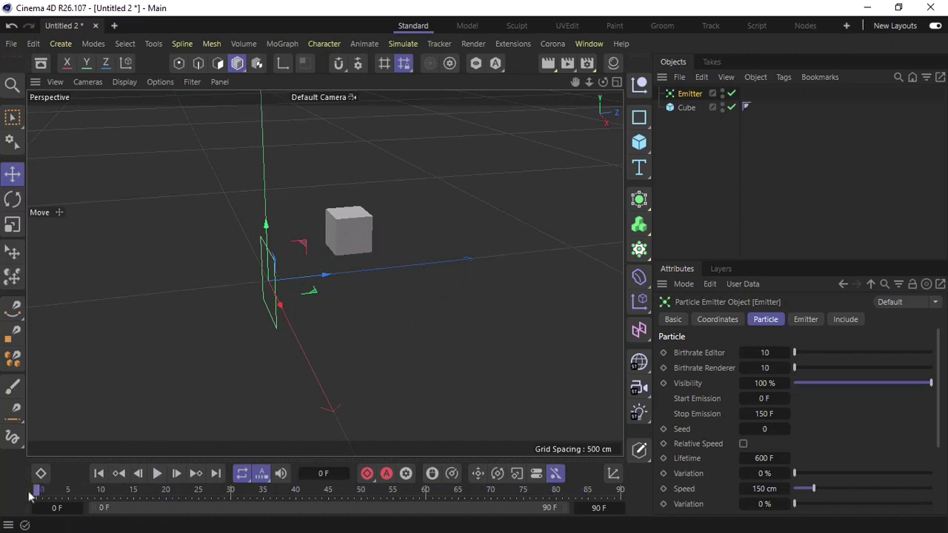
Delete the Emitter from the scene, leaving the cube in place
click(690, 96)
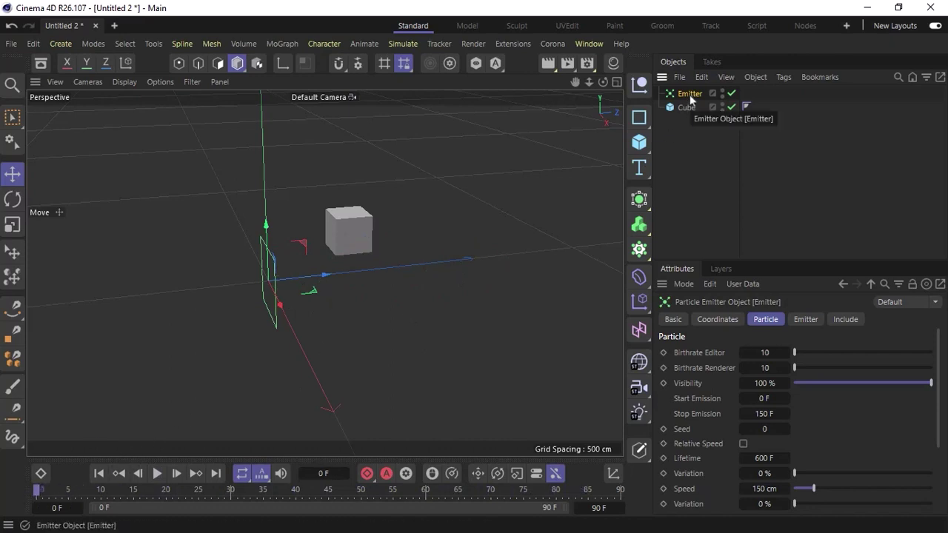
key(Delete)
alt+drag(342, 233, 463, 205)
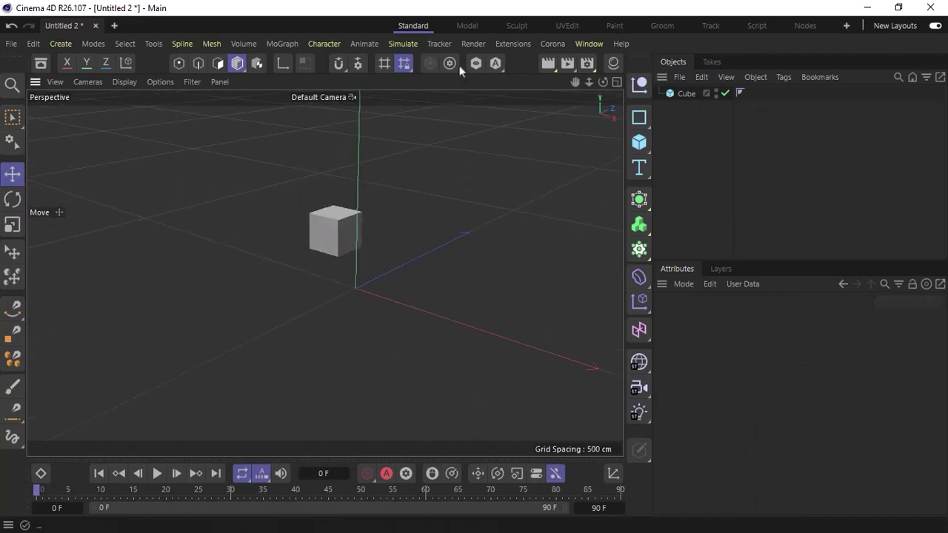
Examine the Tracker and Render commands, including the render view, render region and render settings options
click(442, 44)
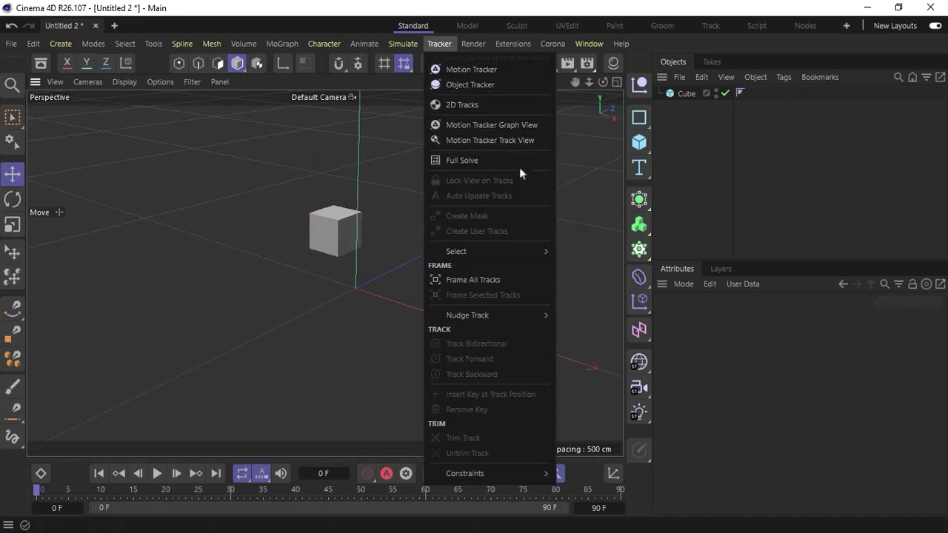
mouse_move(473, 44)
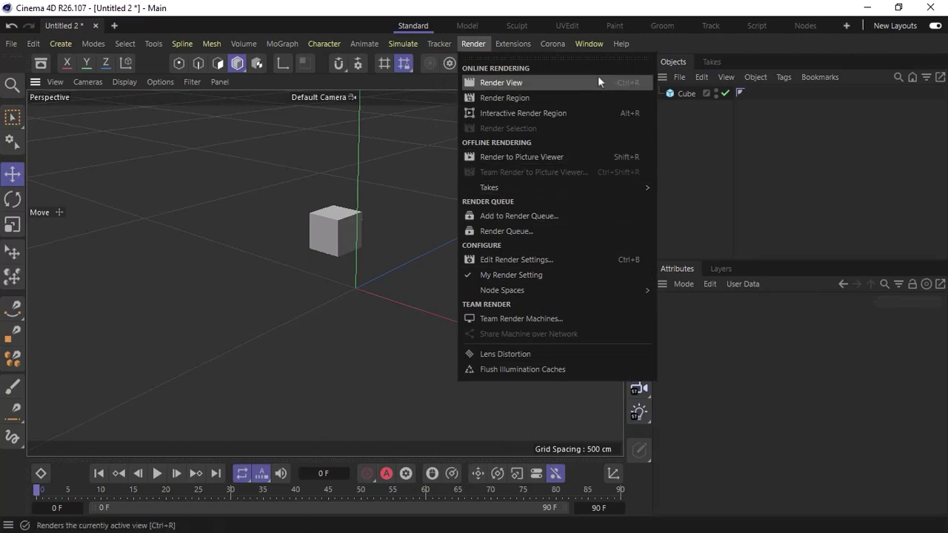
click(473, 43)
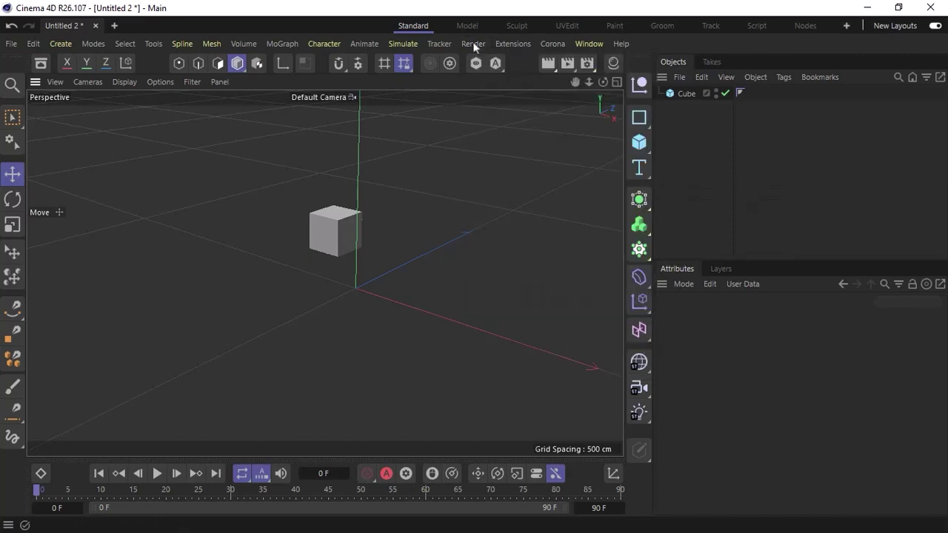
click(591, 66)
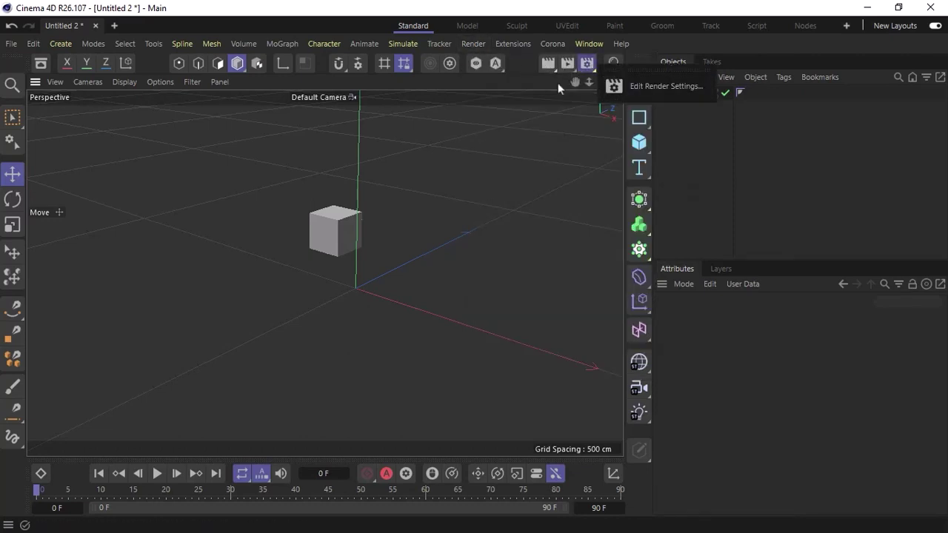
click(548, 64)
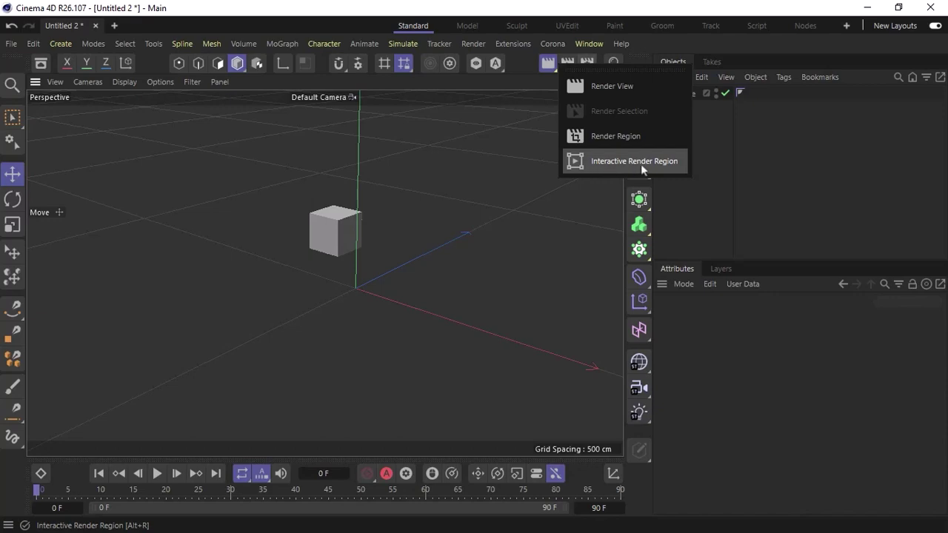
Render the cube to the Picture Viewer, inspect the Render Settings, and close both windows
click(568, 63)
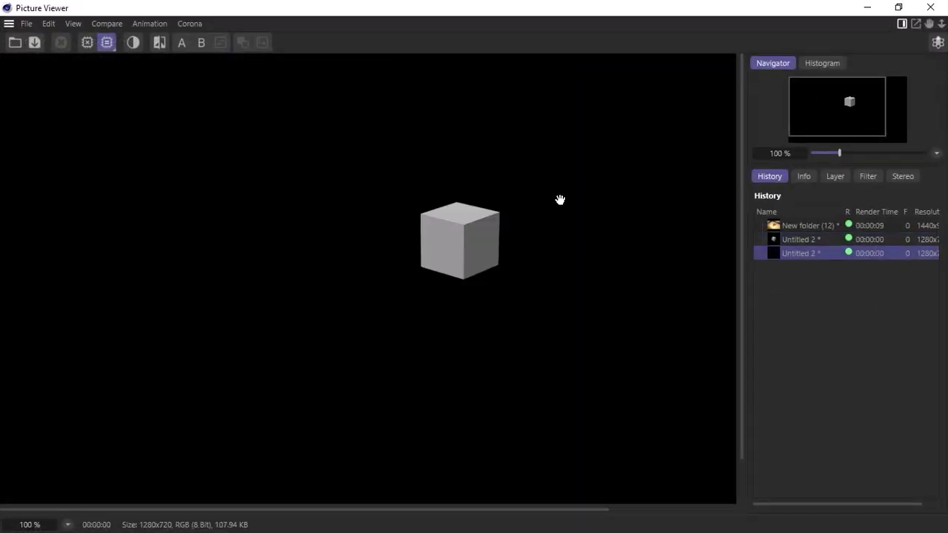
click(930, 7)
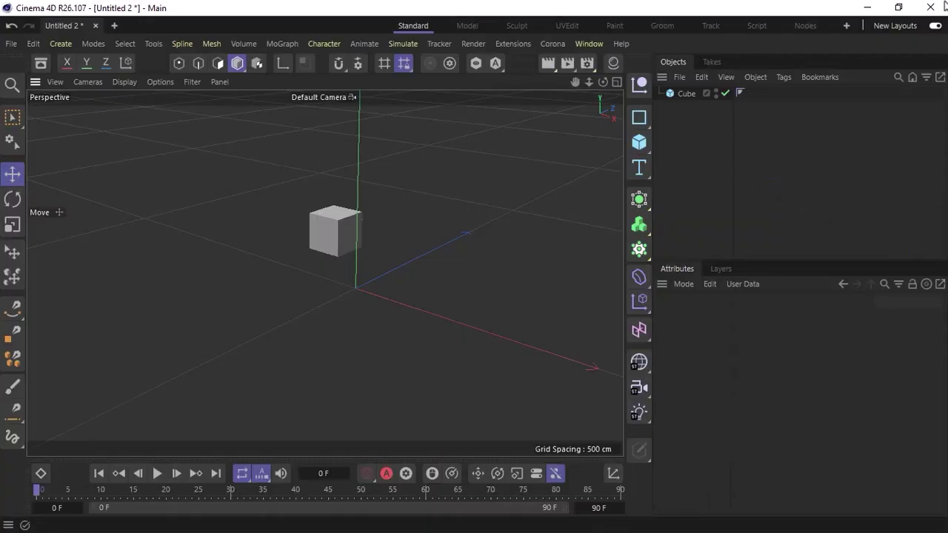
click(589, 63)
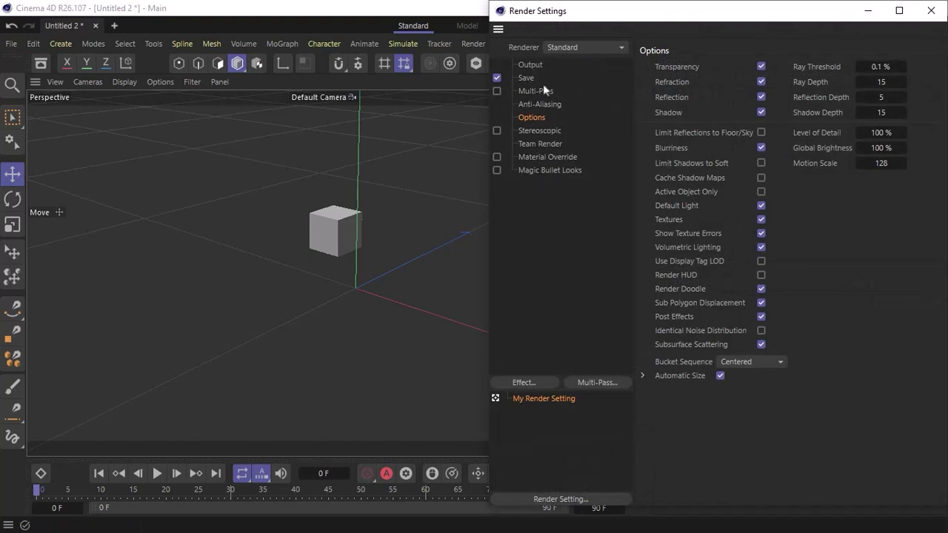
click(931, 10)
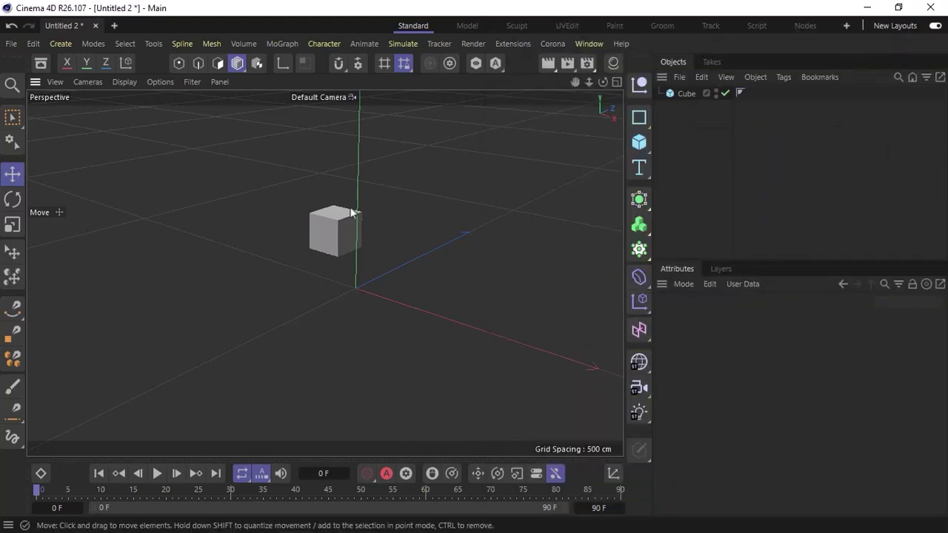
Create a default material in the Material Manager, view its channels in the Material Editor, delete it and close the manager
click(615, 62)
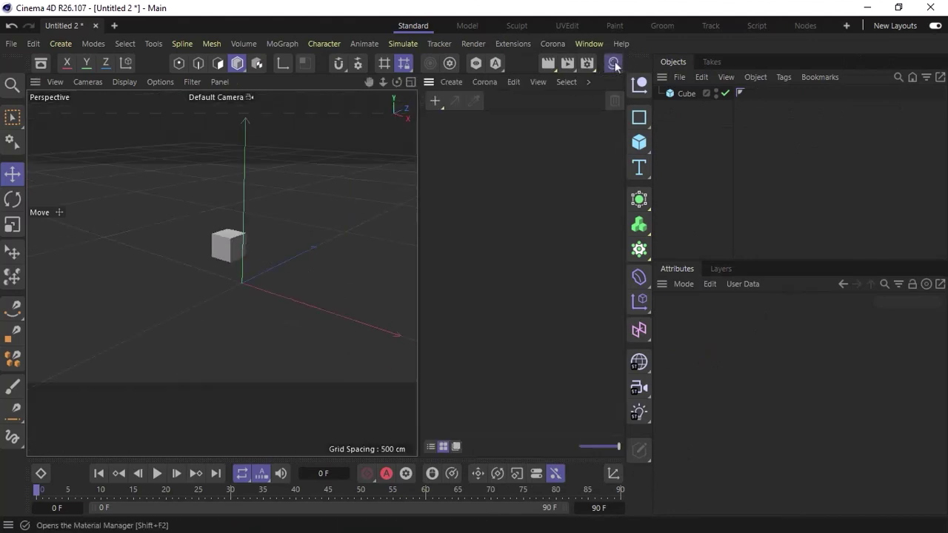
double_click(462, 152)
double_click(449, 141)
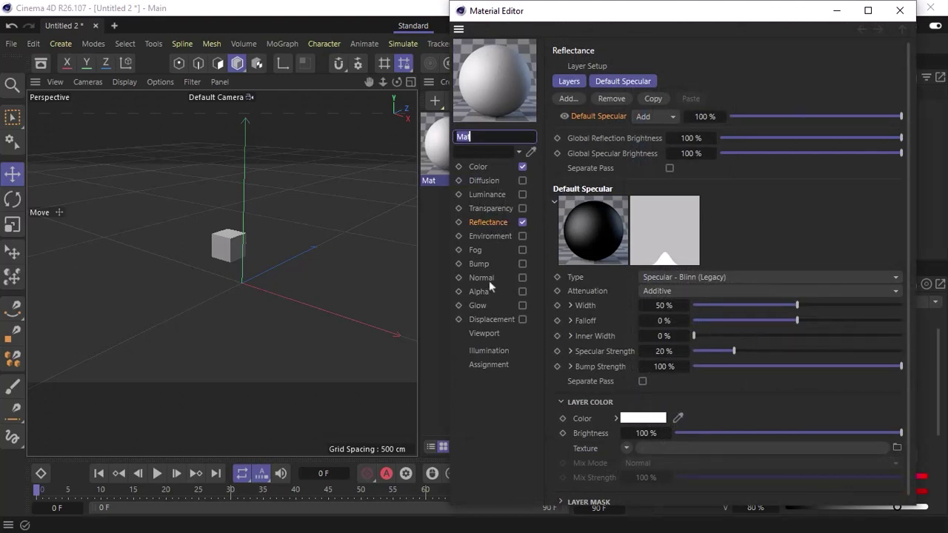
click(900, 11)
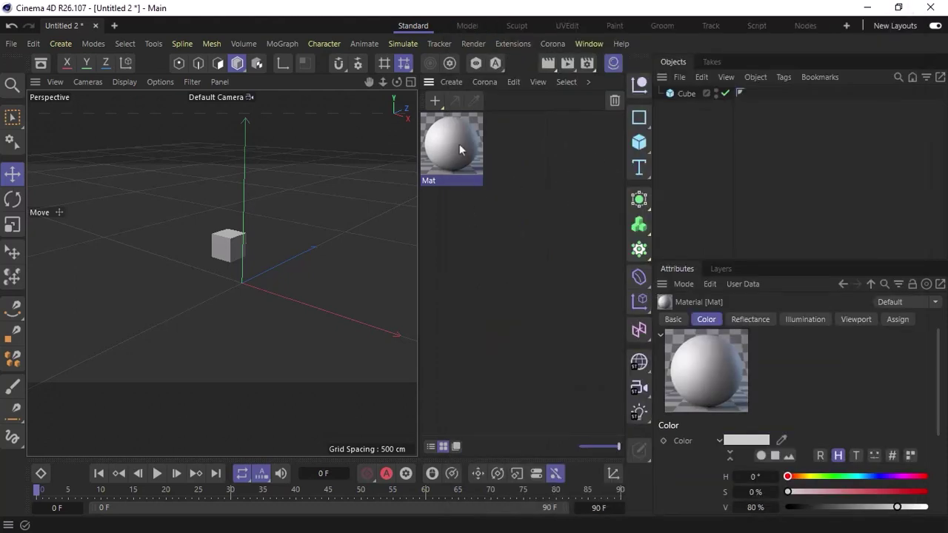
key(Delete)
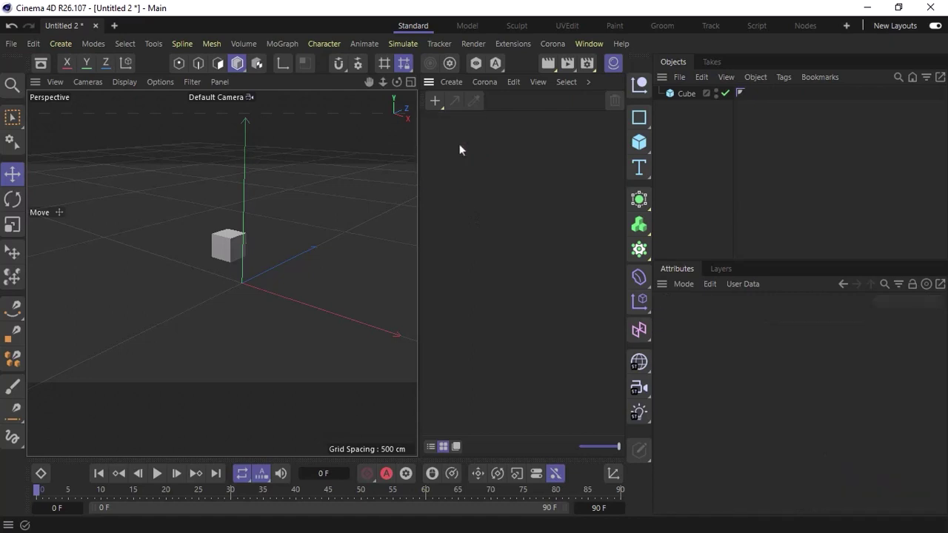
click(612, 65)
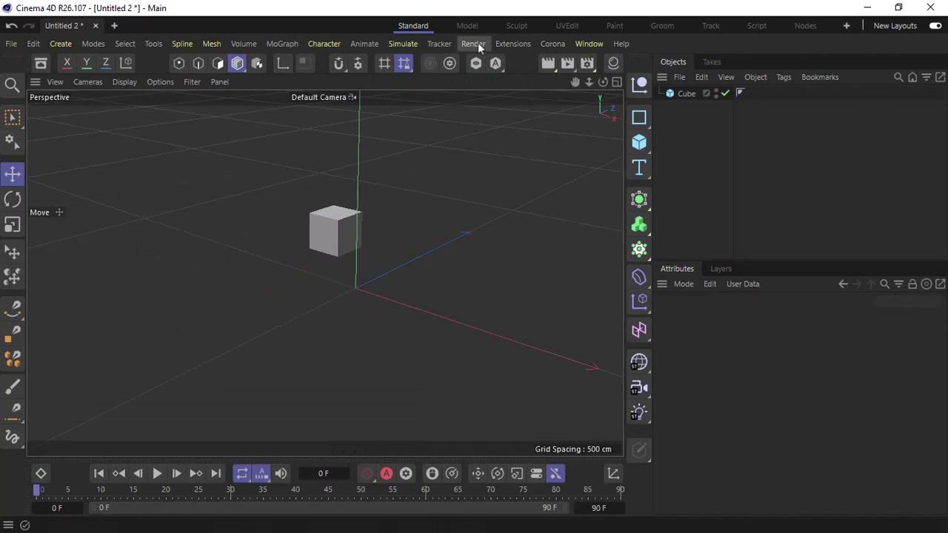
Examine the Extensions commands, the Corona renderer commands, and the list of available managers and windows
click(507, 44)
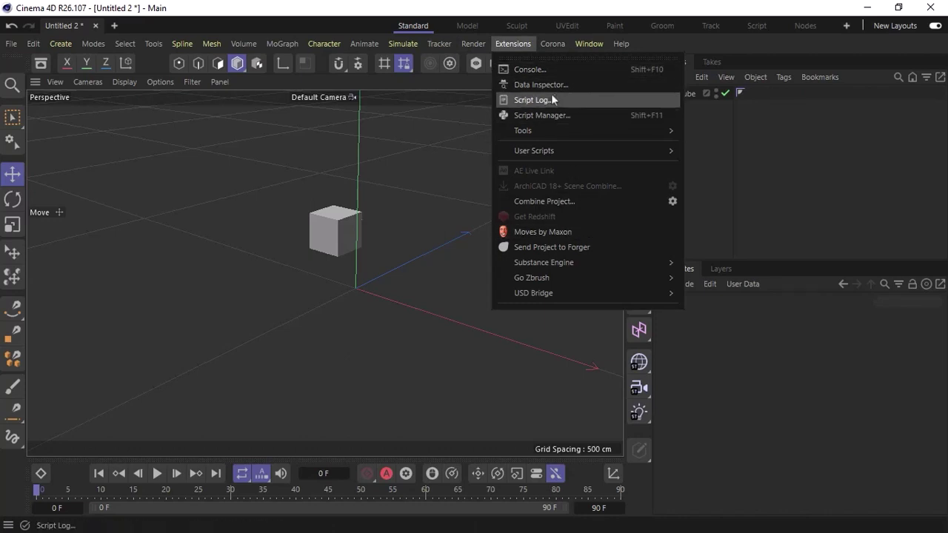
click(482, 81)
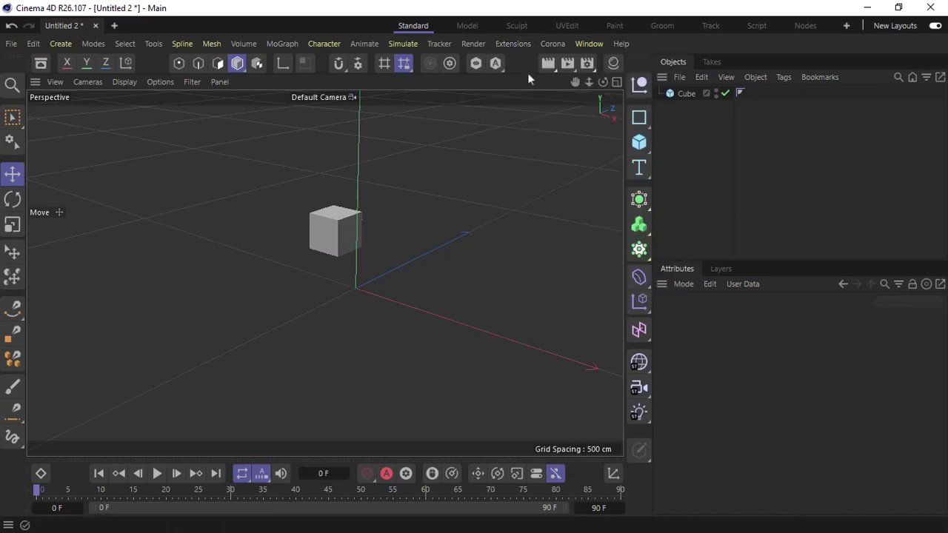
click(555, 44)
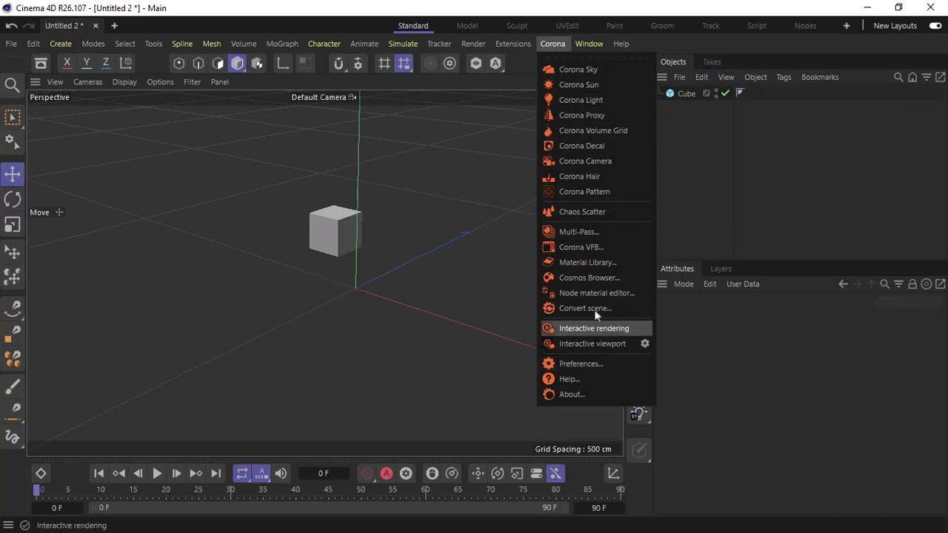
click(527, 62)
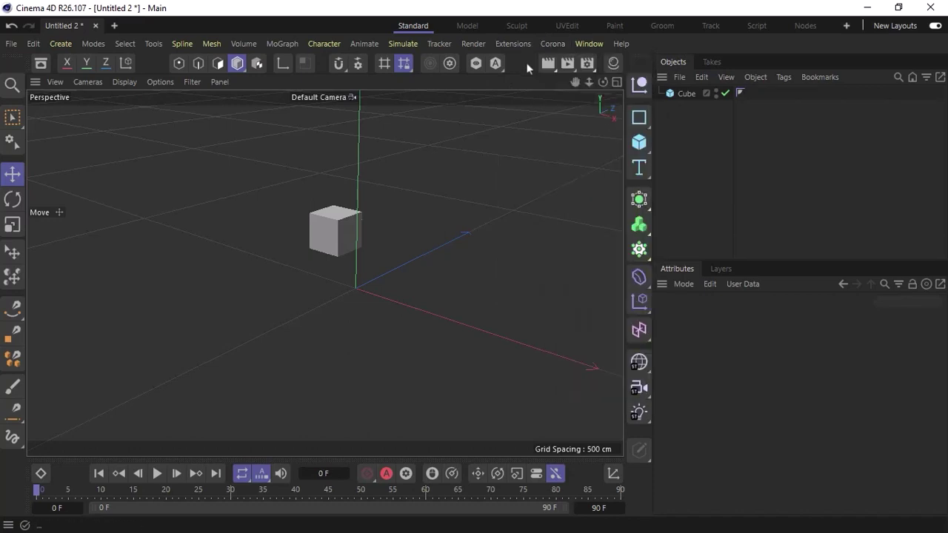
click(591, 46)
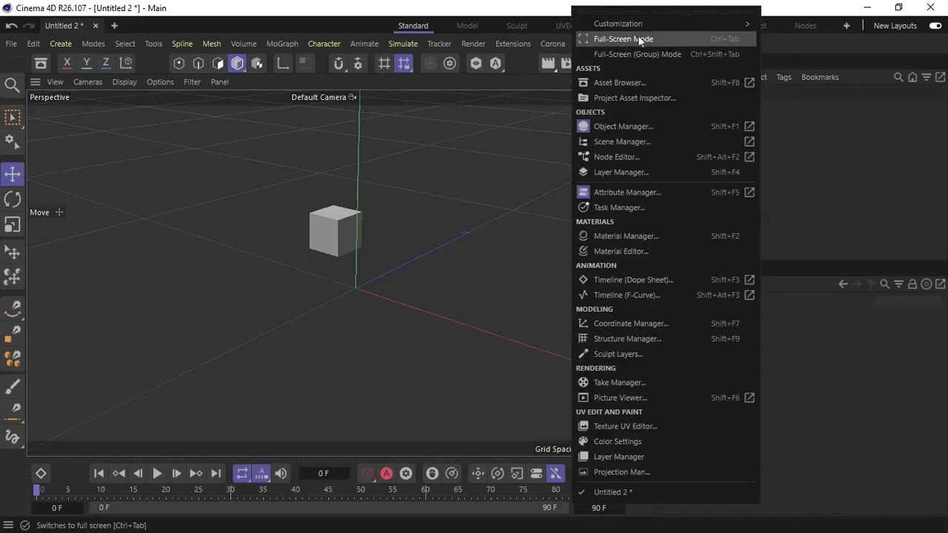
mouse_move(672, 23)
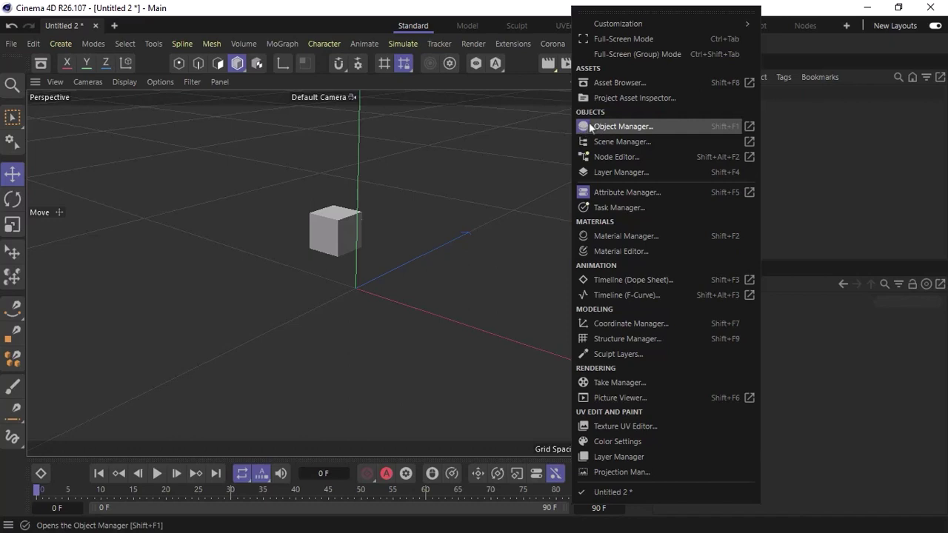
click(836, 149)
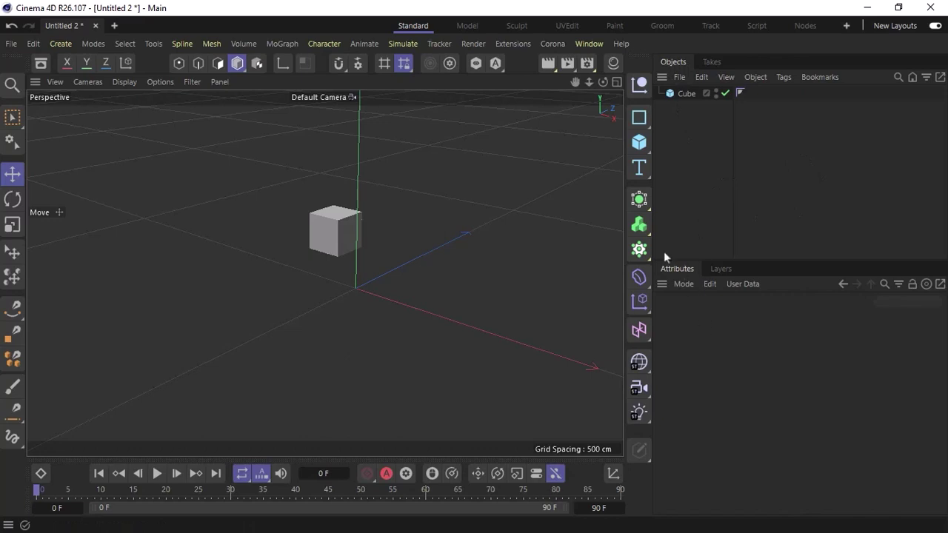
click(591, 43)
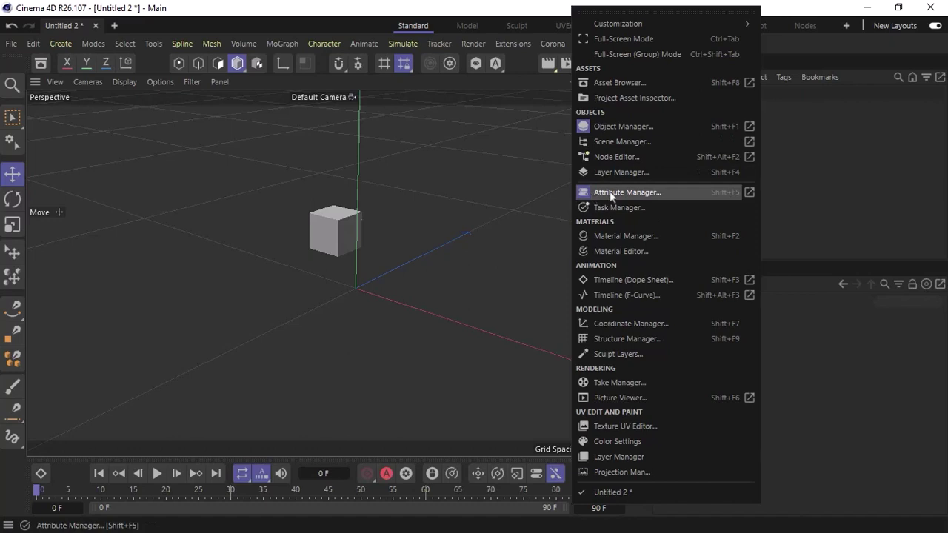
click(884, 200)
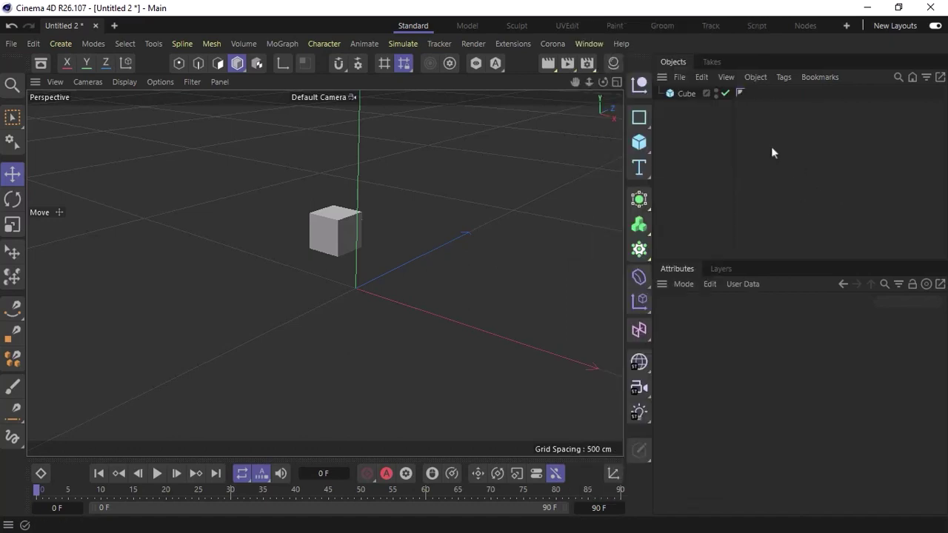
View the Takes and Layers managers, returning to the Objects and Attributes managers
click(710, 62)
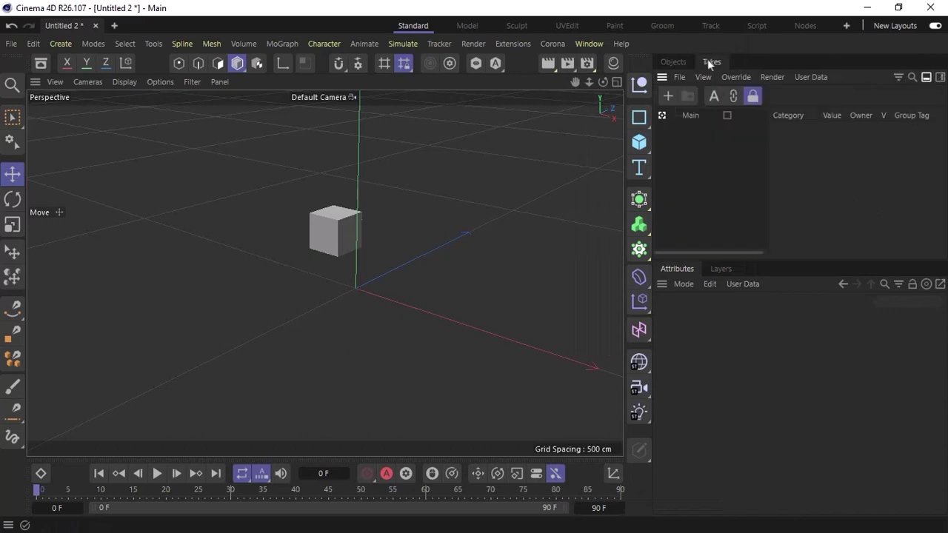
click(679, 62)
click(719, 270)
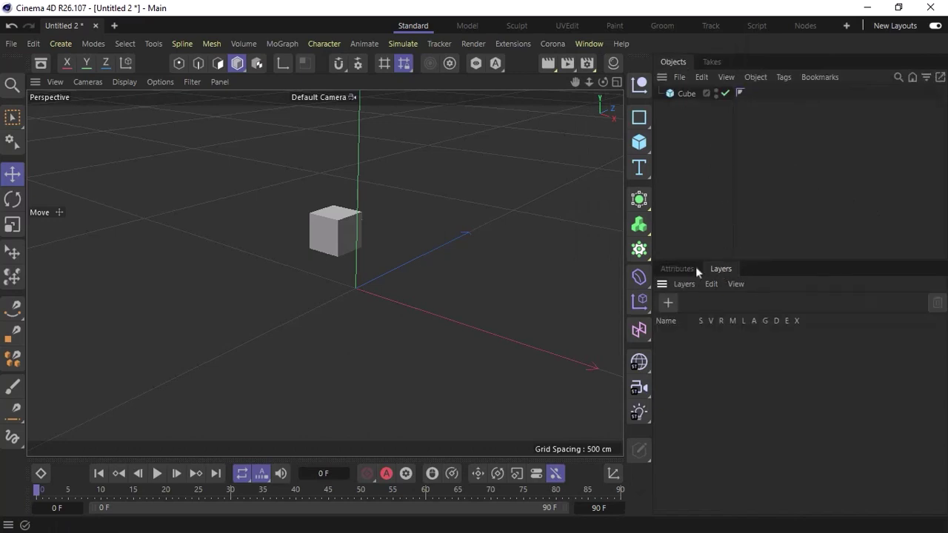
click(678, 268)
click(717, 267)
click(689, 268)
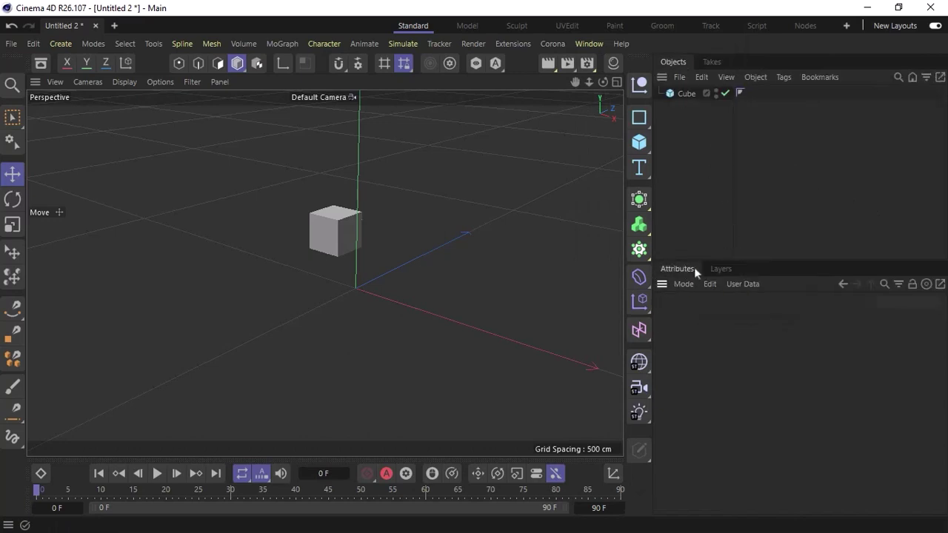
click(700, 268)
click(699, 267)
Scrub the animation timeline forward to about frame 20 and return the playhead to frame 0
drag(37, 494, 170, 498)
drag(160, 494, 37, 498)
mouse_move(37, 496)
mouse_down()
mouse_move(261, 493)
mouse_move(37, 496)
mouse_up()
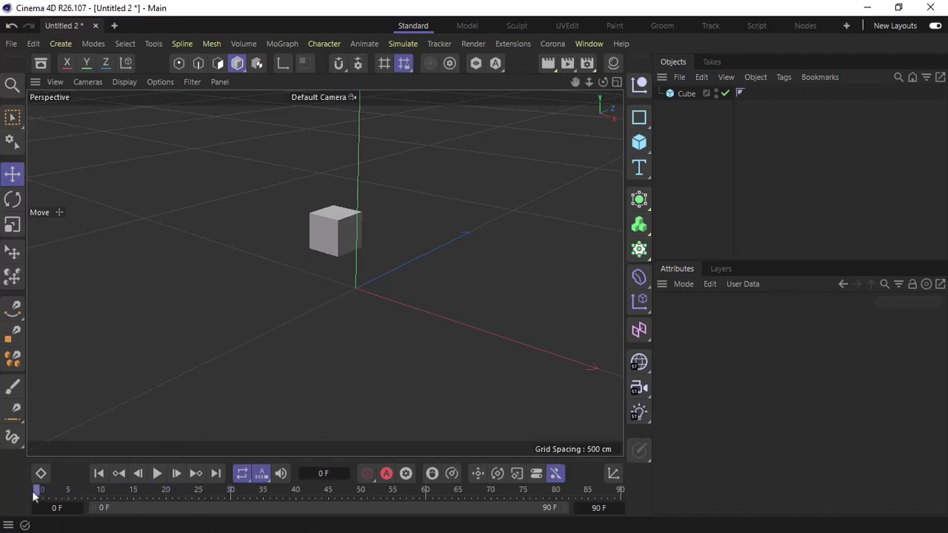